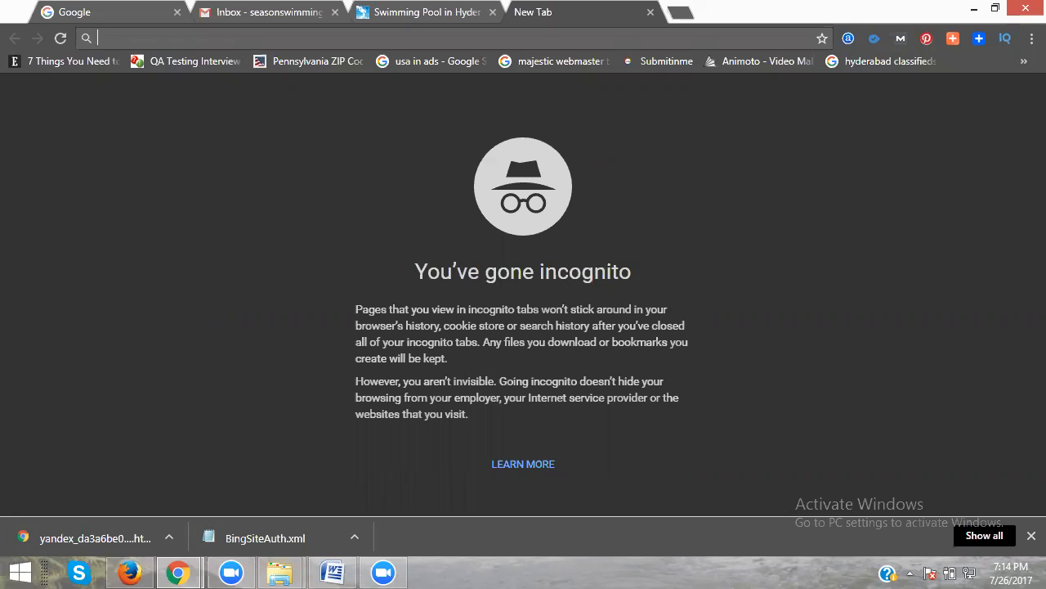
{"action": "type", "text": "google.c"}
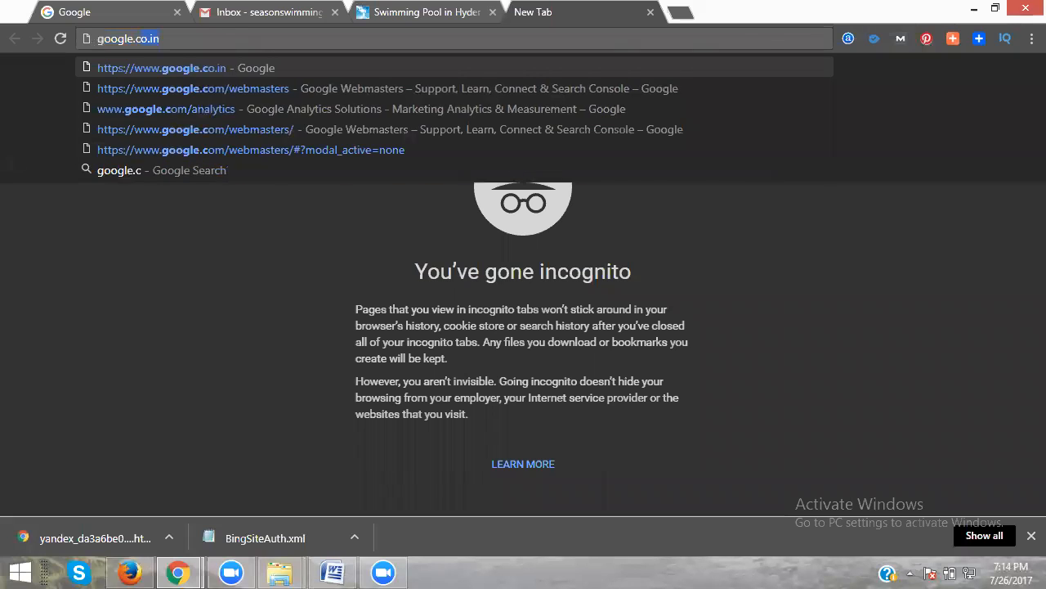
{"action": "type", "text": "om/analytics/#?modal_active=none"}
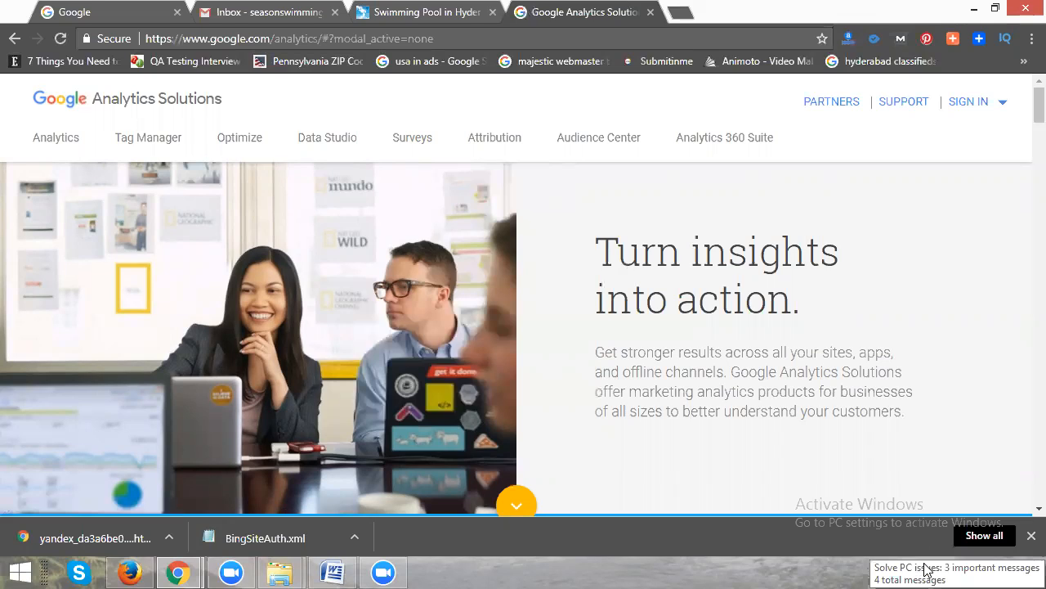
- Open the products list under SIGN IN to reach Analytics for the Season Swimming Pool account
{"action": "left_click", "coordinate": [972, 104]}
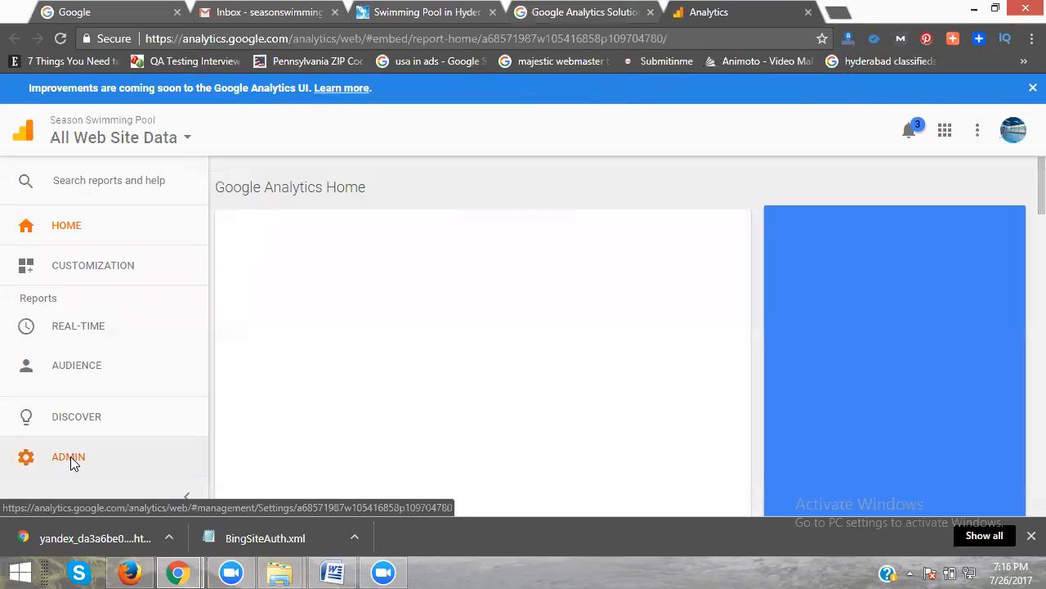
- Go to Admin and step through and dismiss the navigation tour
{"action": "left_click", "coordinate": [70, 456]}
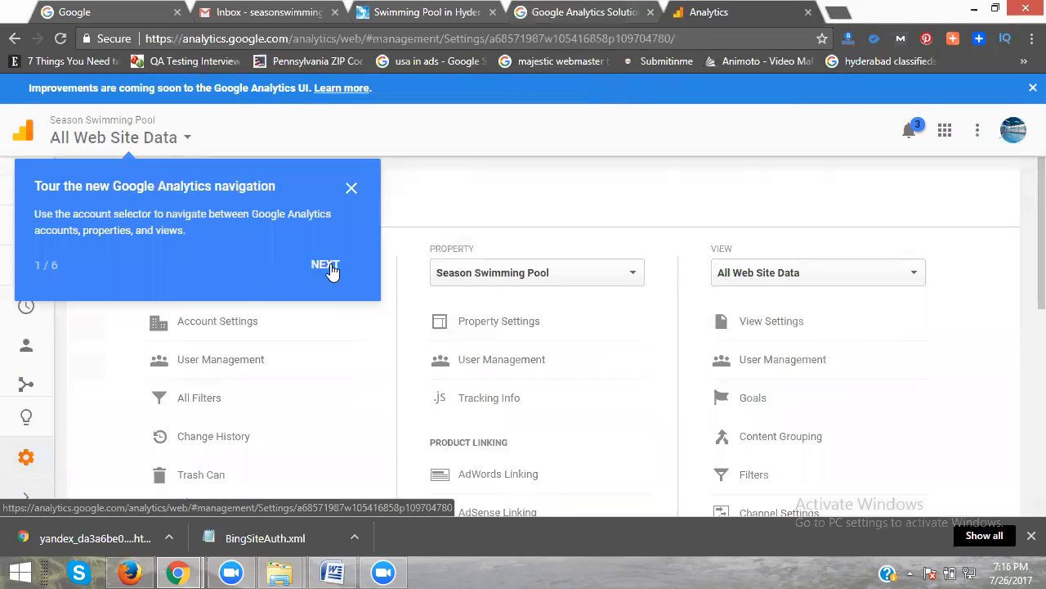
{"action": "left_click", "coordinate": [325, 264]}
{"action": "left_click", "coordinate": [375, 382]}
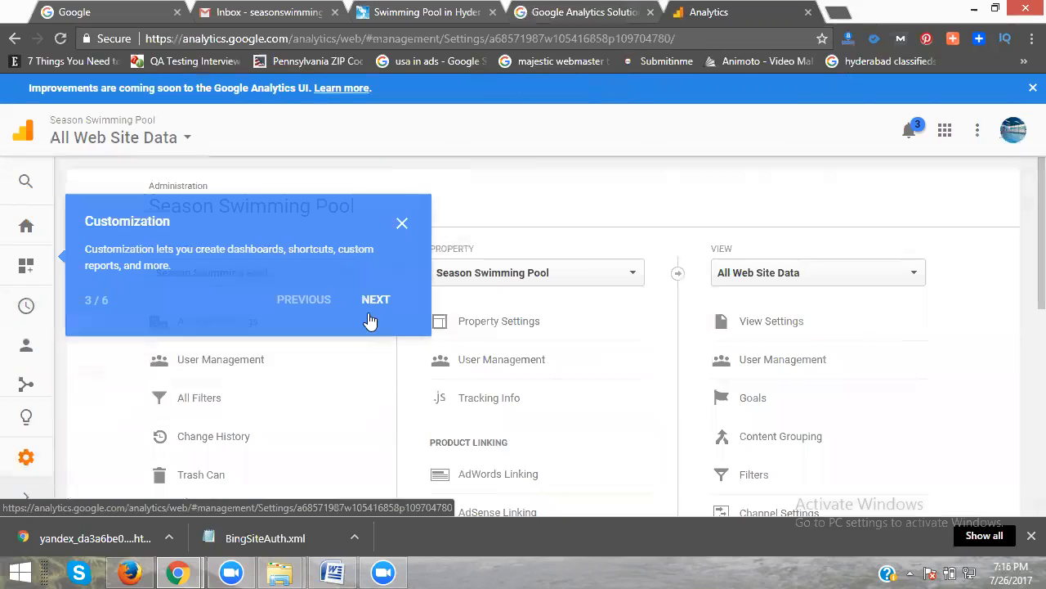
{"action": "left_click", "coordinate": [375, 299]}
{"action": "left_click", "coordinate": [236, 388]}
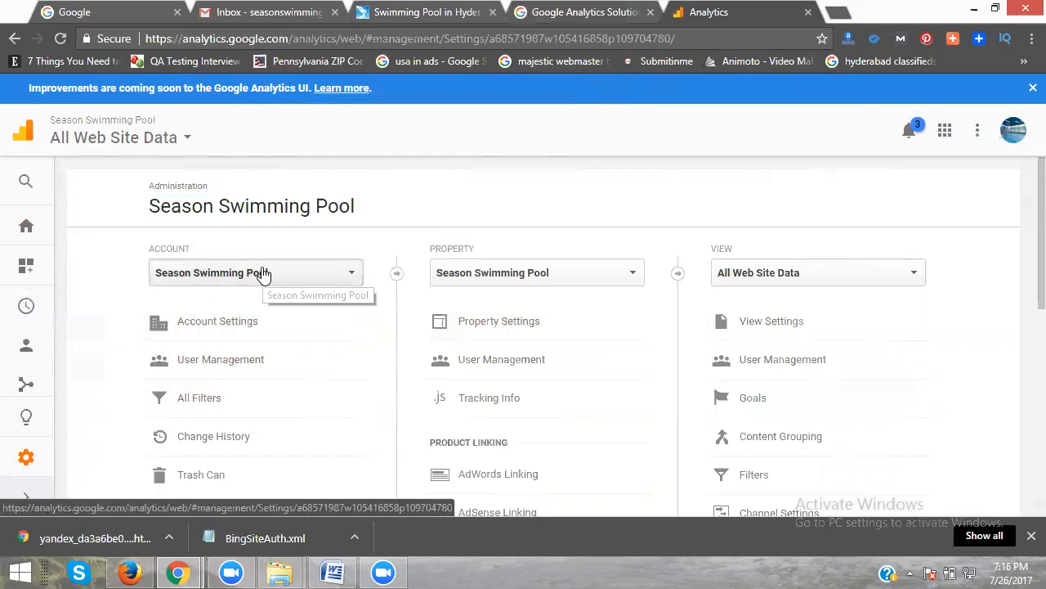
- Return to Admin and show the account list offering Create new account
{"action": "key", "text": "alt+Left"}
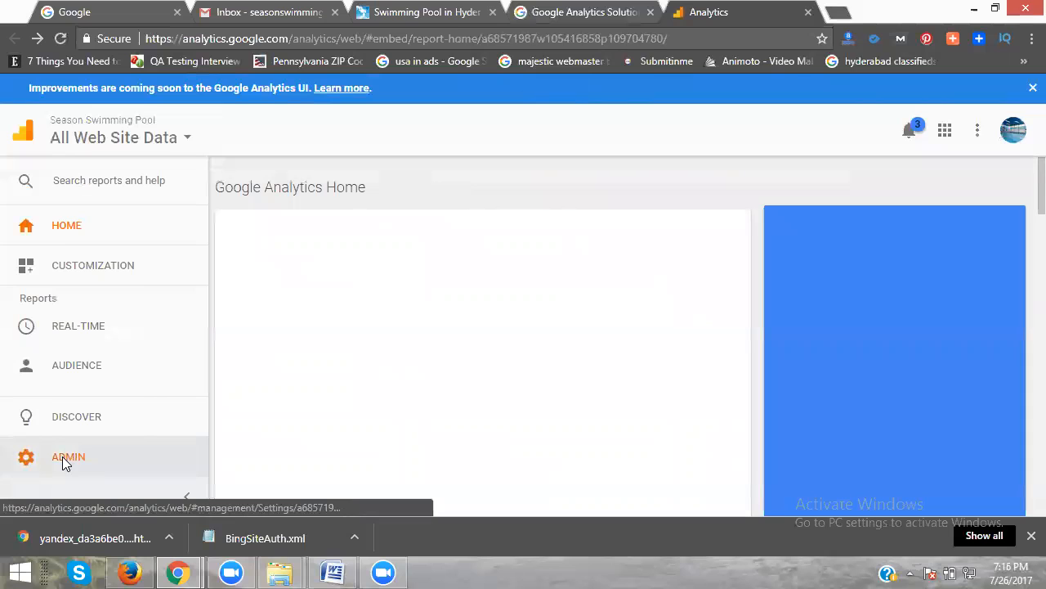
{"action": "left_click", "coordinate": [64, 460]}
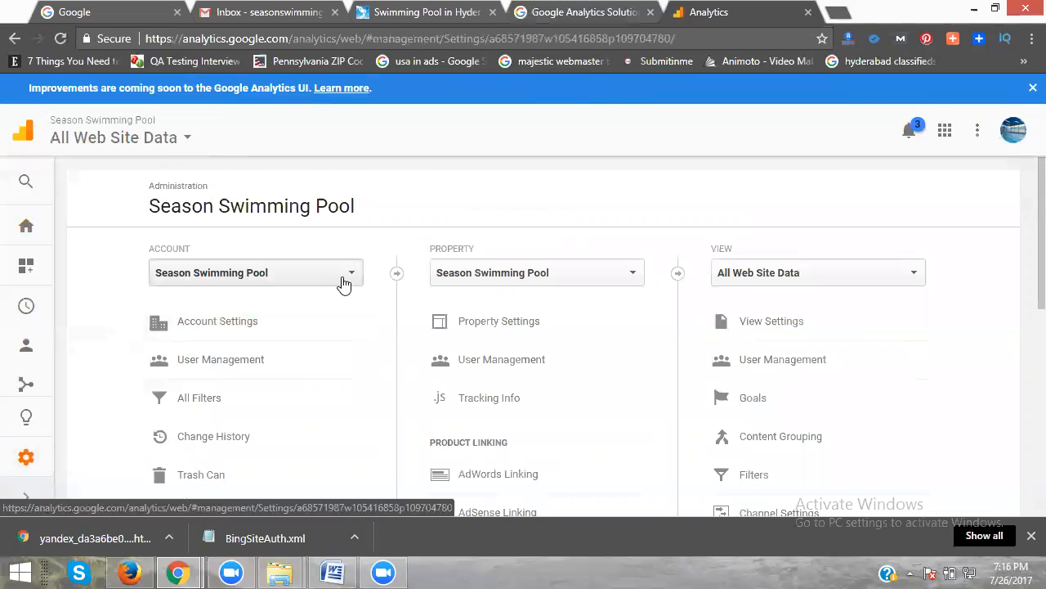
{"action": "left_click", "coordinate": [344, 278]}
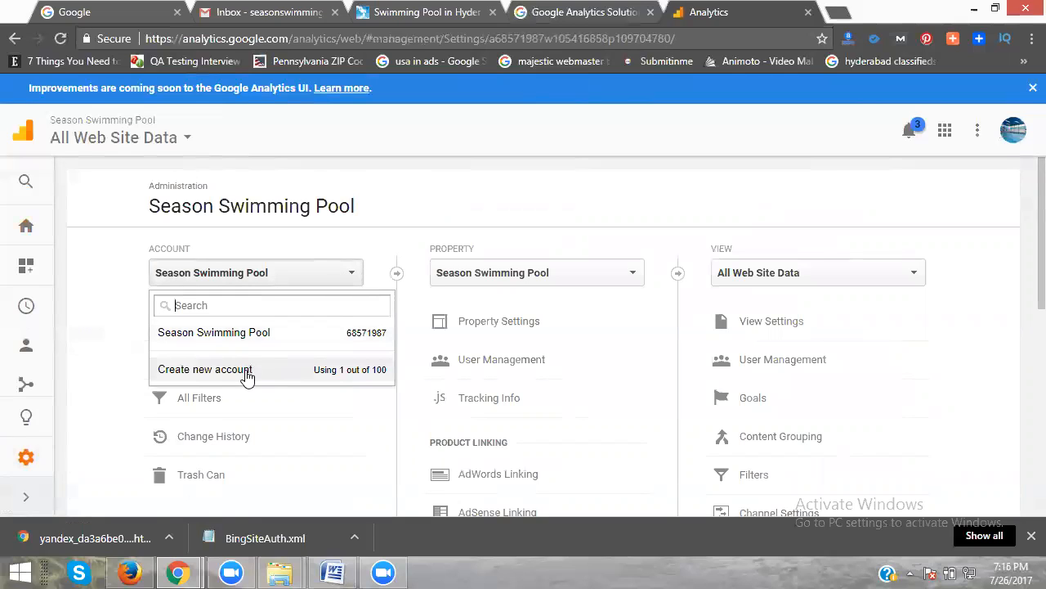
- Start a new account named 4seasonswim with website name 4seasonswim website
{"action": "left_click", "coordinate": [247, 372]}
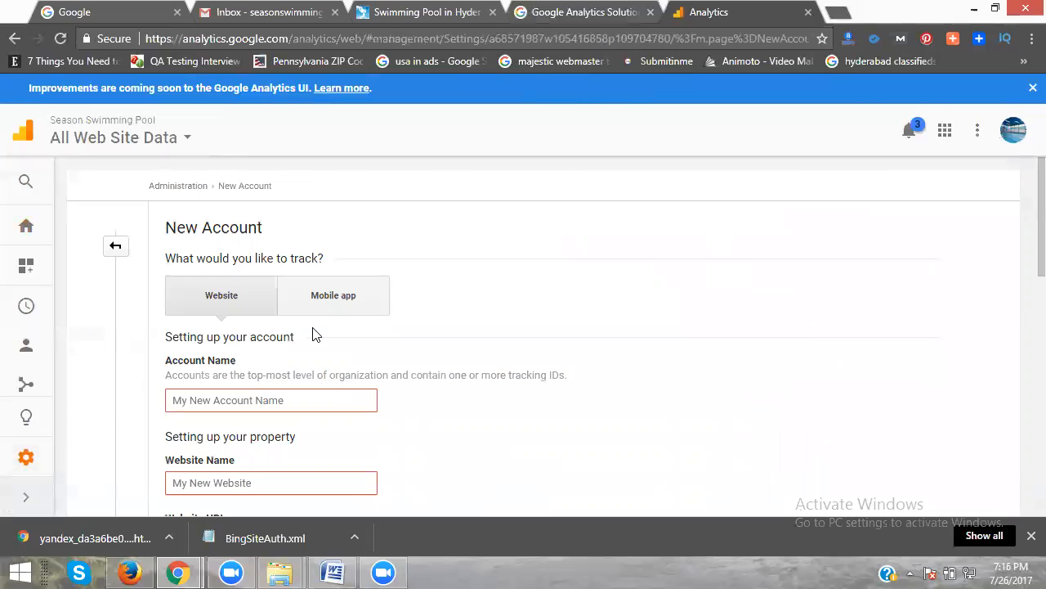
{"action": "scroll", "coordinate": [316, 334], "scroll_direction": "down", "scroll_amount": 2}
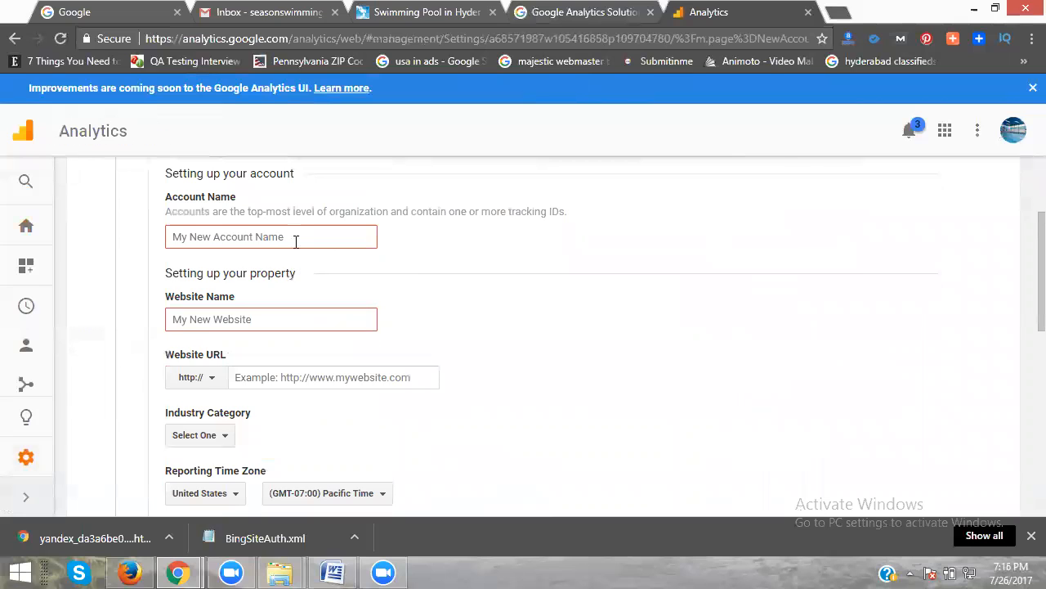
{"action": "left_click", "coordinate": [296, 238]}
{"action": "type", "text": "4se"}
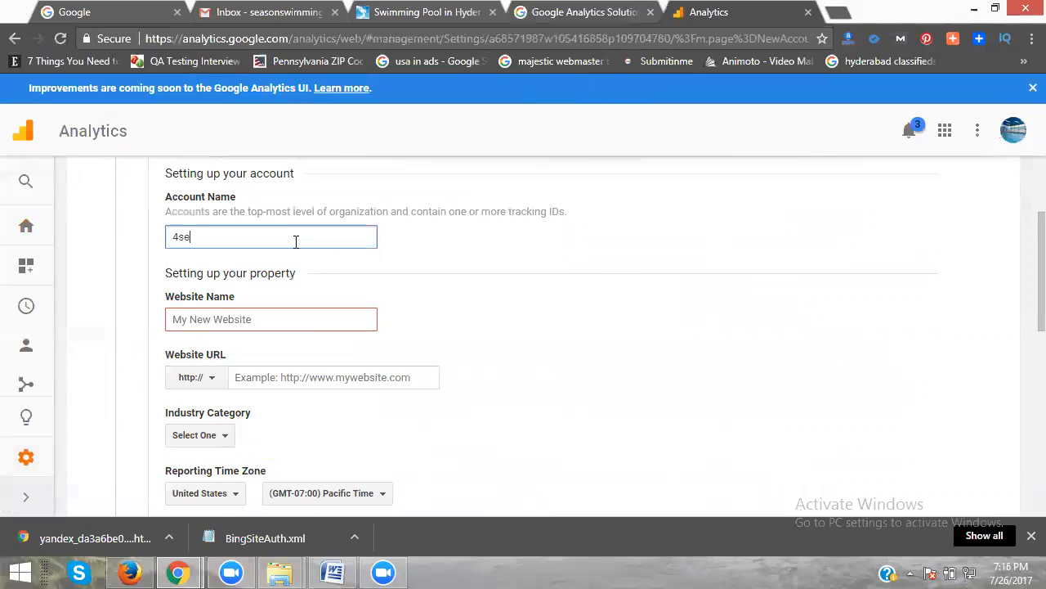
{"action": "type", "text": "asonswim"}
{"action": "key", "text": "Tab"}
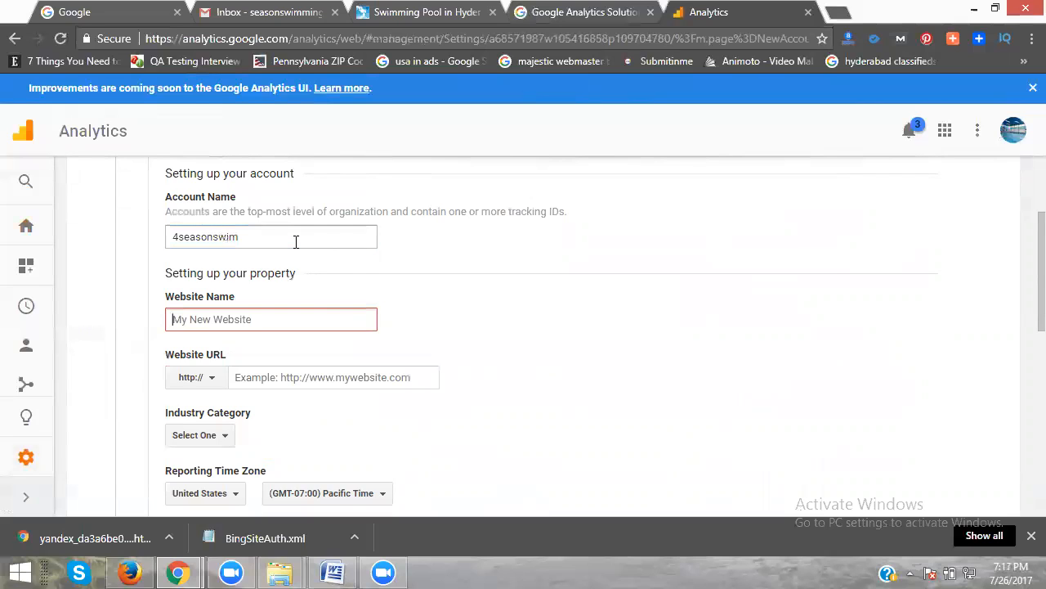
{"action": "type", "text": "4seaso"}
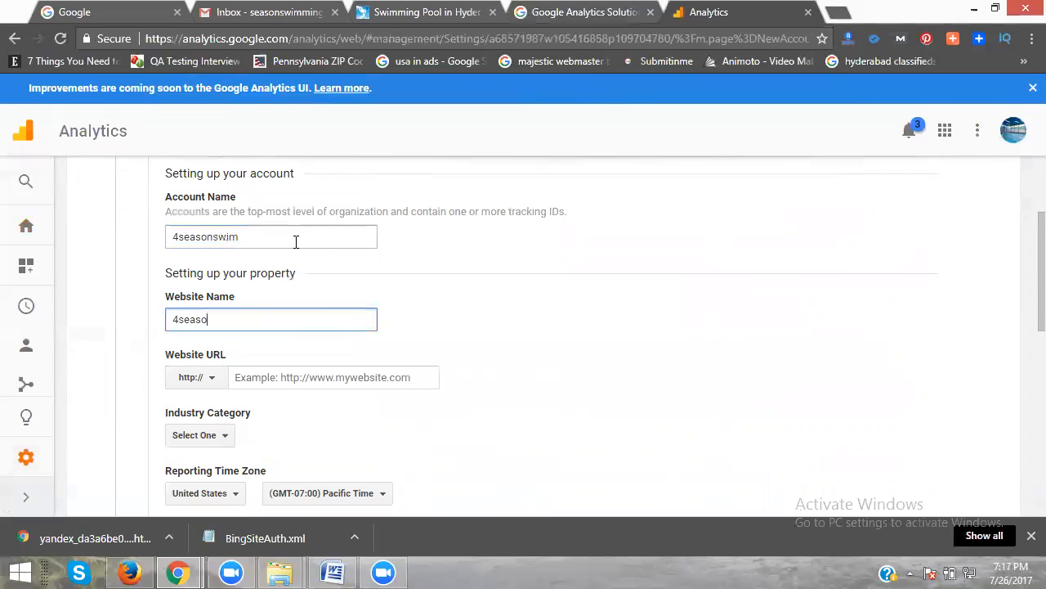
{"action": "type", "text": "nswim we"}
{"action": "type", "text": "bsite"}
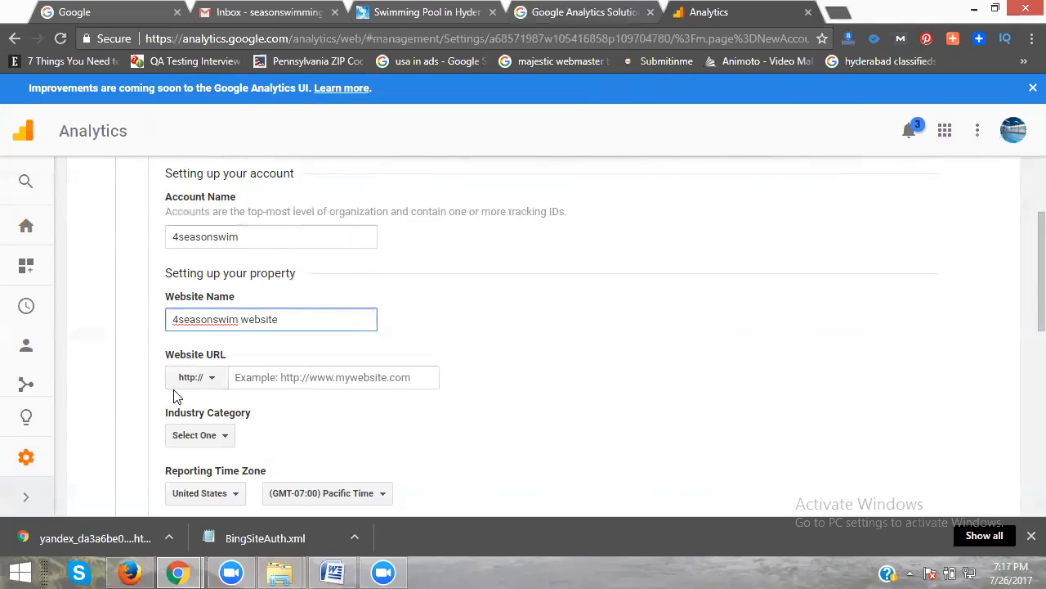
{"action": "left_click", "coordinate": [292, 384]}
{"action": "type", "text": "http://www.4seasonswim.com/"}
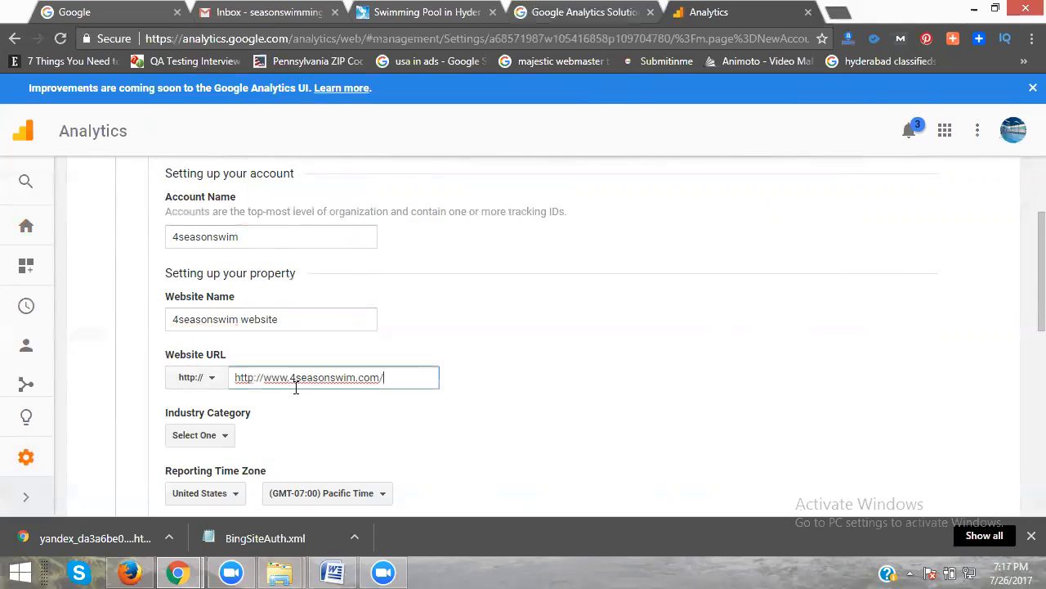
{"action": "left_click_drag", "start_coordinate": [264, 379], "coordinate": [233, 378]}
{"action": "key", "text": "Delete"}
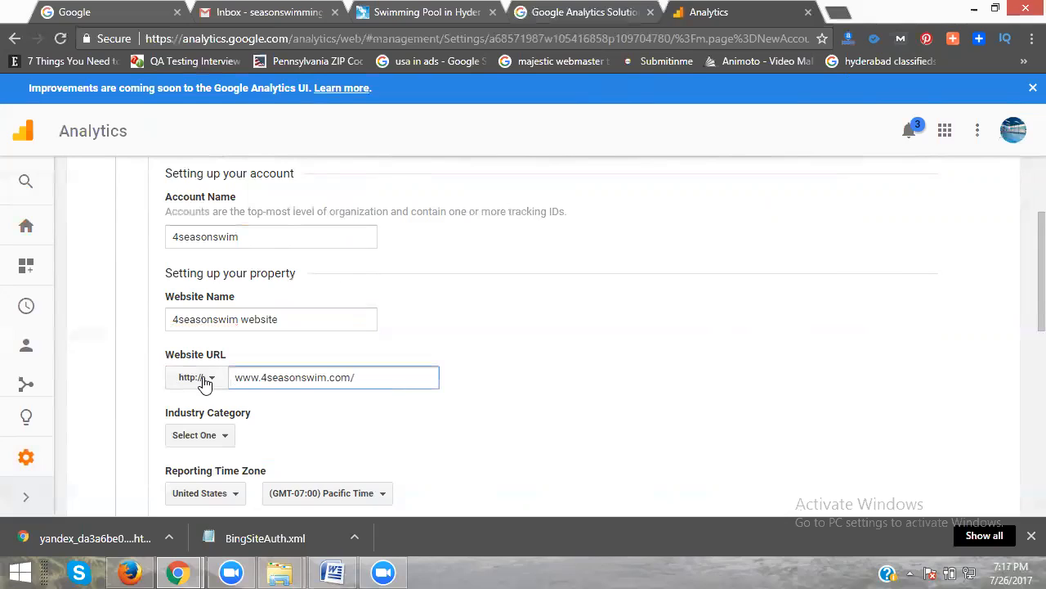
{"action": "left_click", "coordinate": [196, 377]}
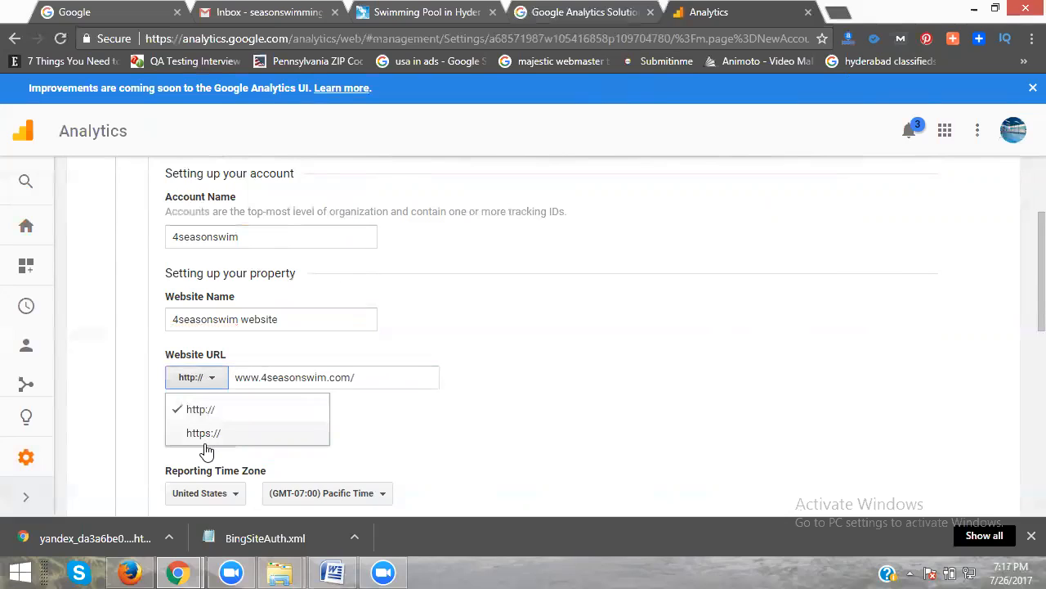
{"action": "triple_click", "coordinate": [273, 379]}
{"action": "type", "text": "http://www.4seasonswim.com/"}
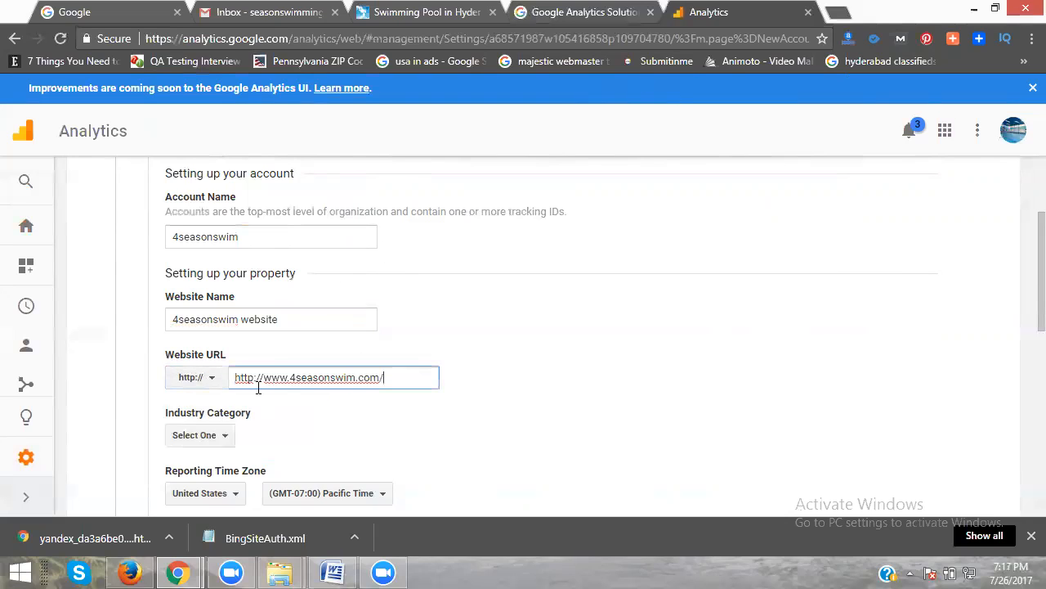
{"action": "left_click", "coordinate": [842, 11]}
{"action": "type", "text": "fli["}
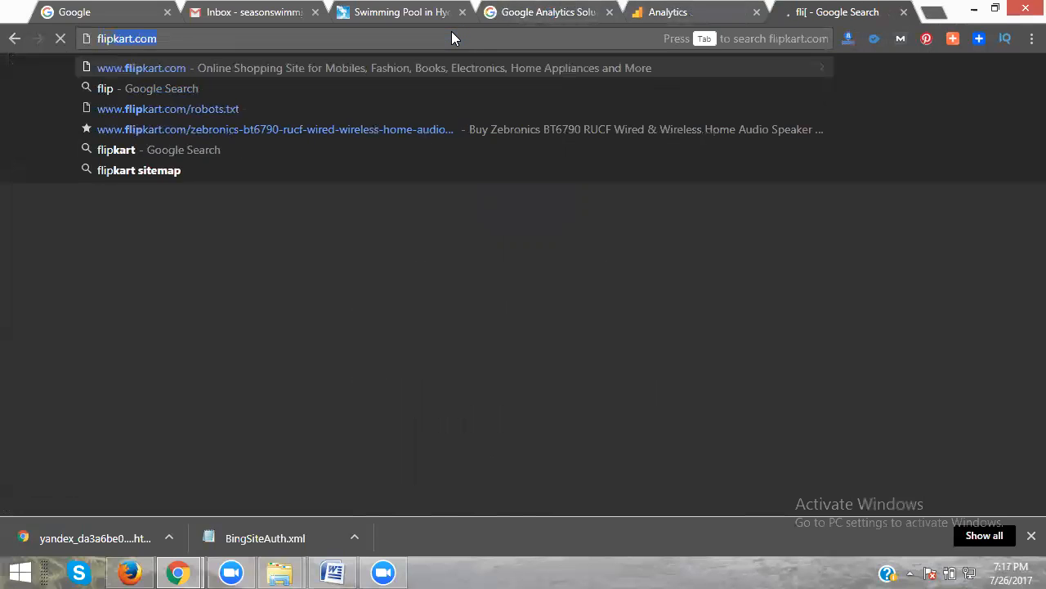
{"action": "key", "text": "Return"}
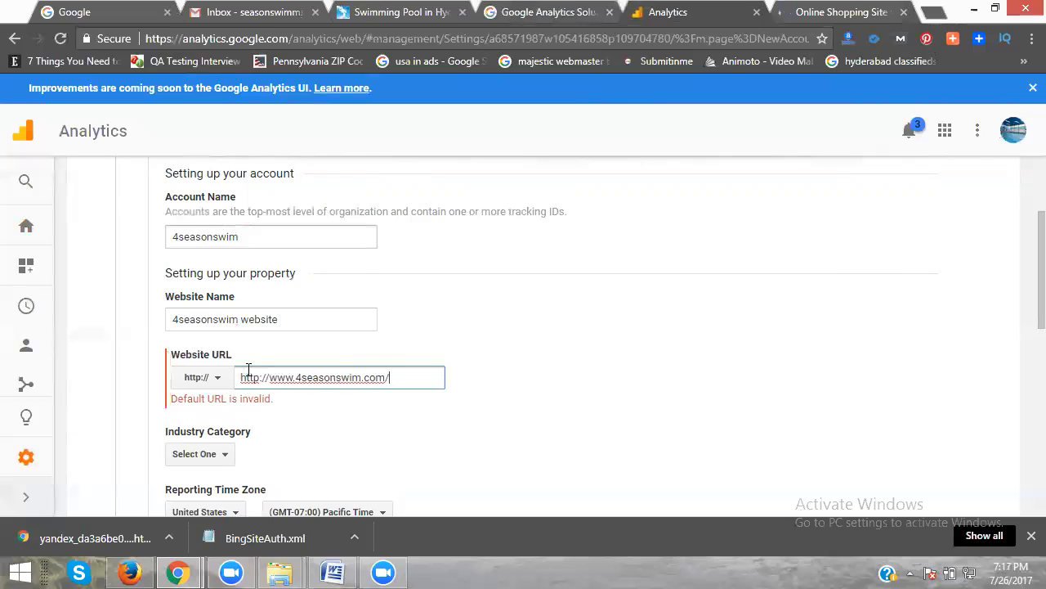
{"action": "key", "text": "ctrl+a"}
{"action": "type", "text": "http://www.flipkart.com/"}
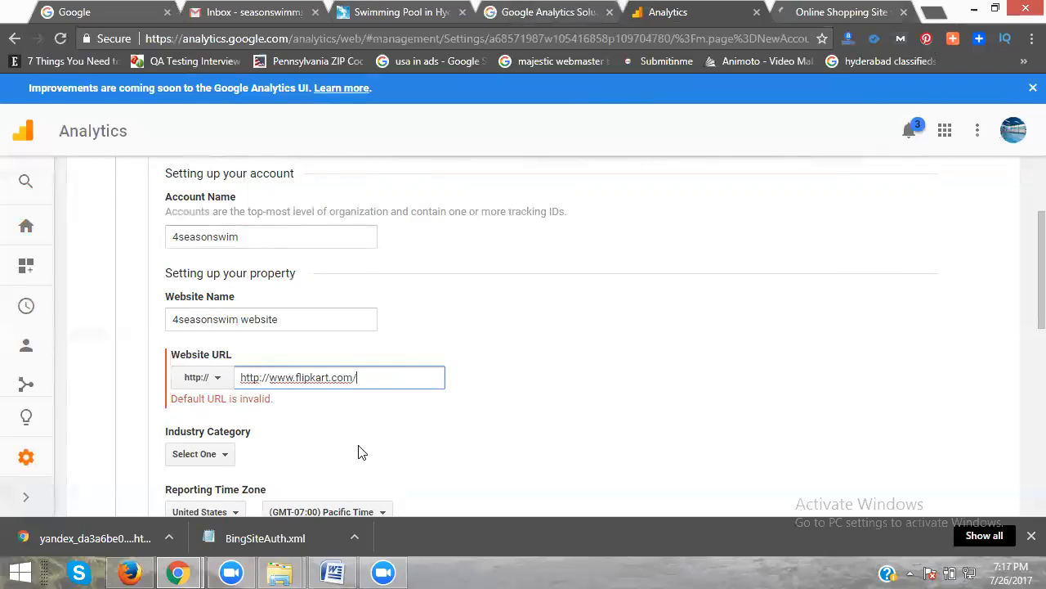
{"action": "left_click", "coordinate": [214, 382]}
{"action": "left_click", "coordinate": [202, 431]}
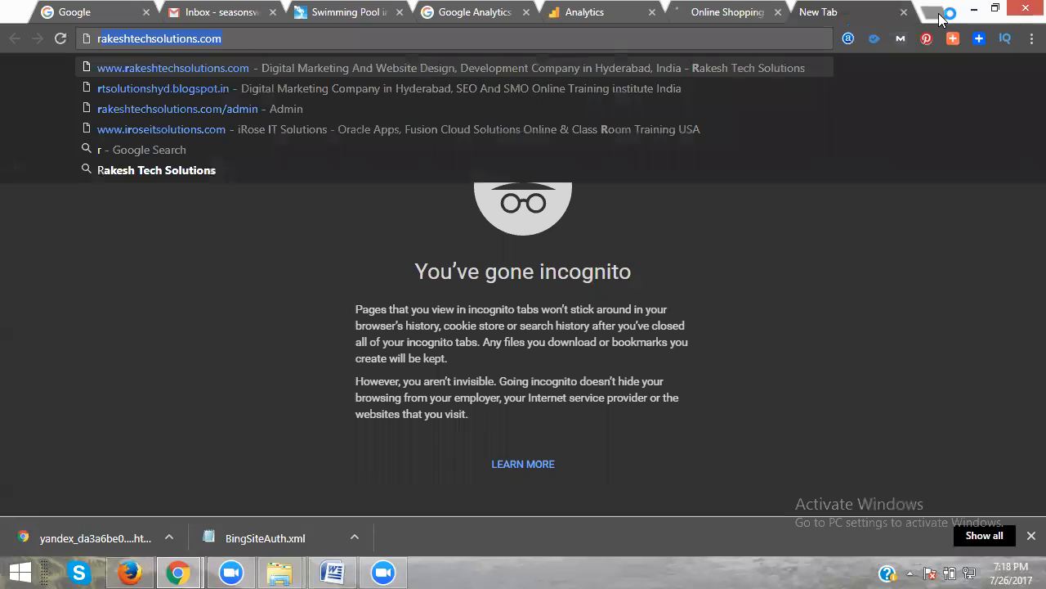
{"action": "key", "text": "End"}
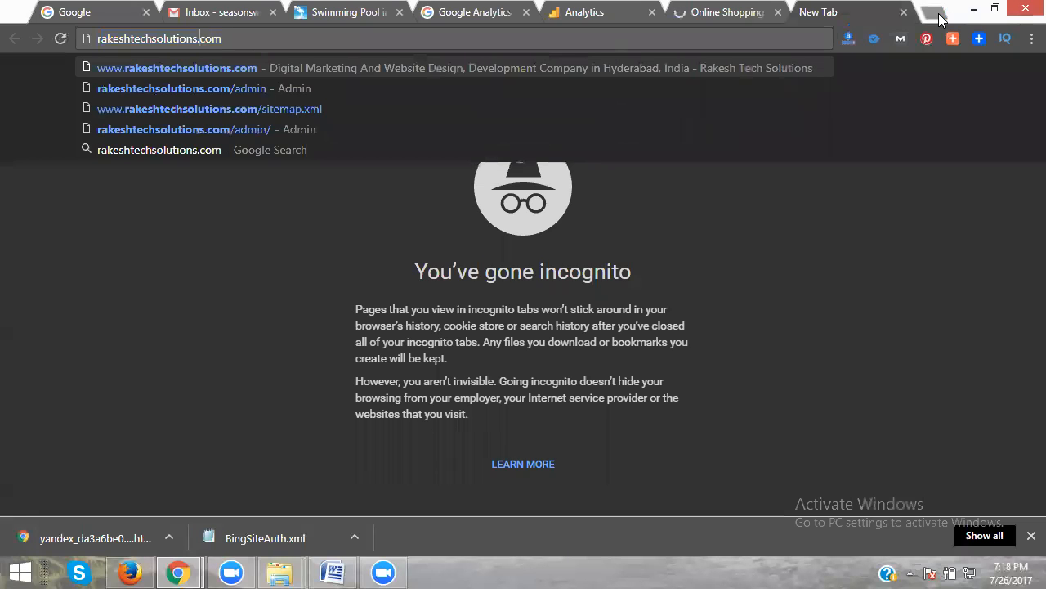
{"action": "type", "text": ".blogs"}
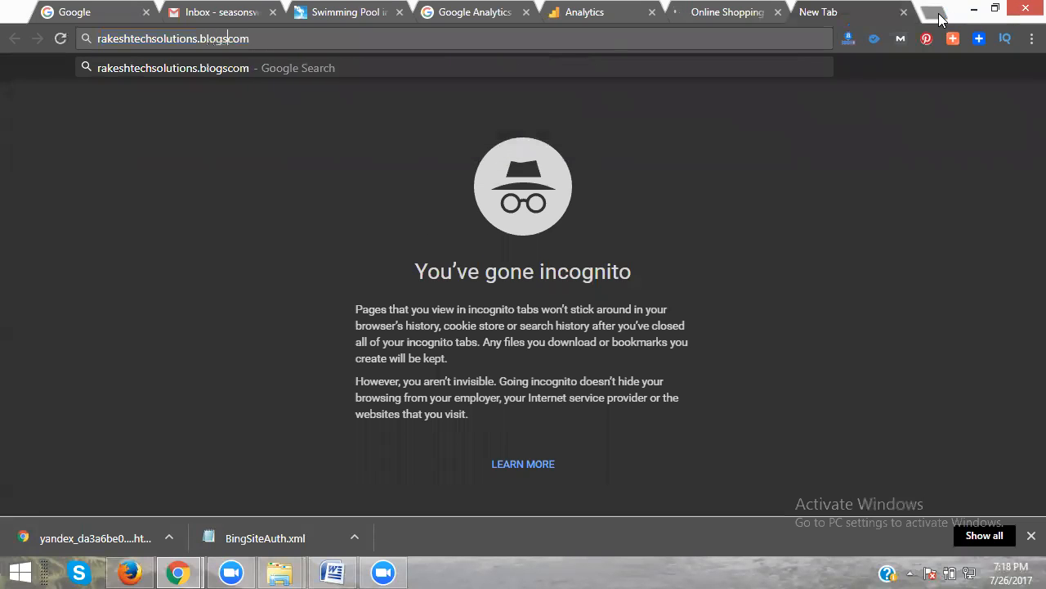
{"action": "type", "text": "pot"}
{"action": "key", "text": "Return"}
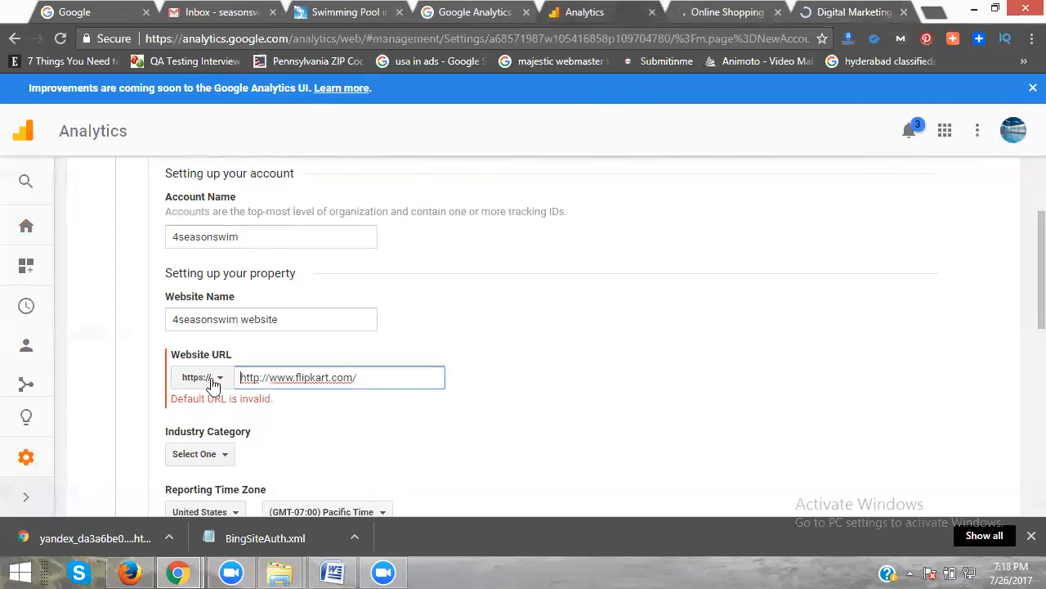
{"action": "left_click", "coordinate": [203, 376]}
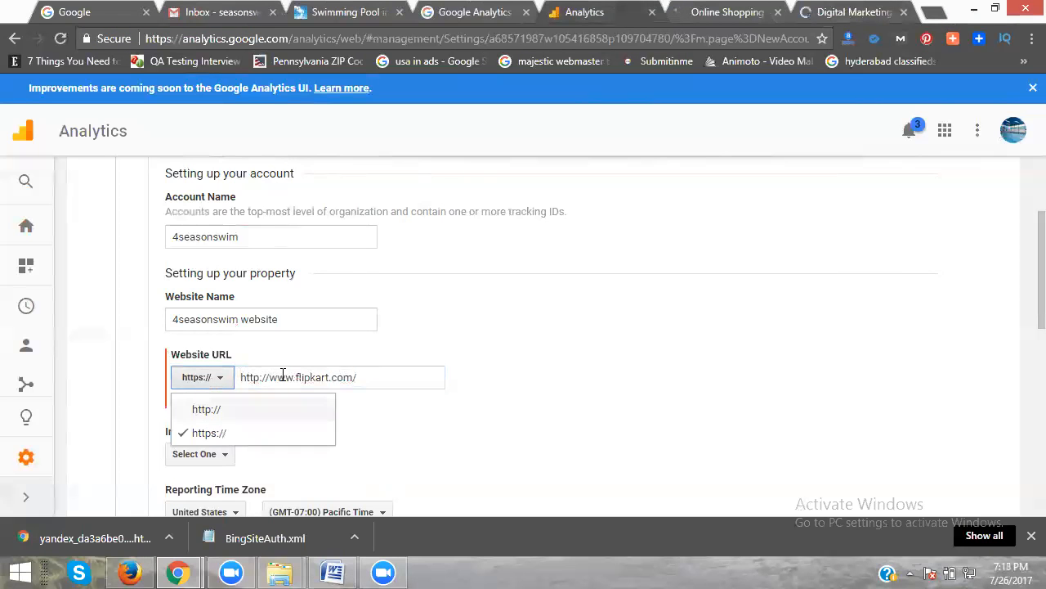
{"action": "left_click", "coordinate": [206, 409]}
{"action": "double_click", "coordinate": [282, 377]}
{"action": "key", "text": "ctrl+a"}
{"action": "type", "text": "http://rakeshtechsolutions.blogspot.in/"}
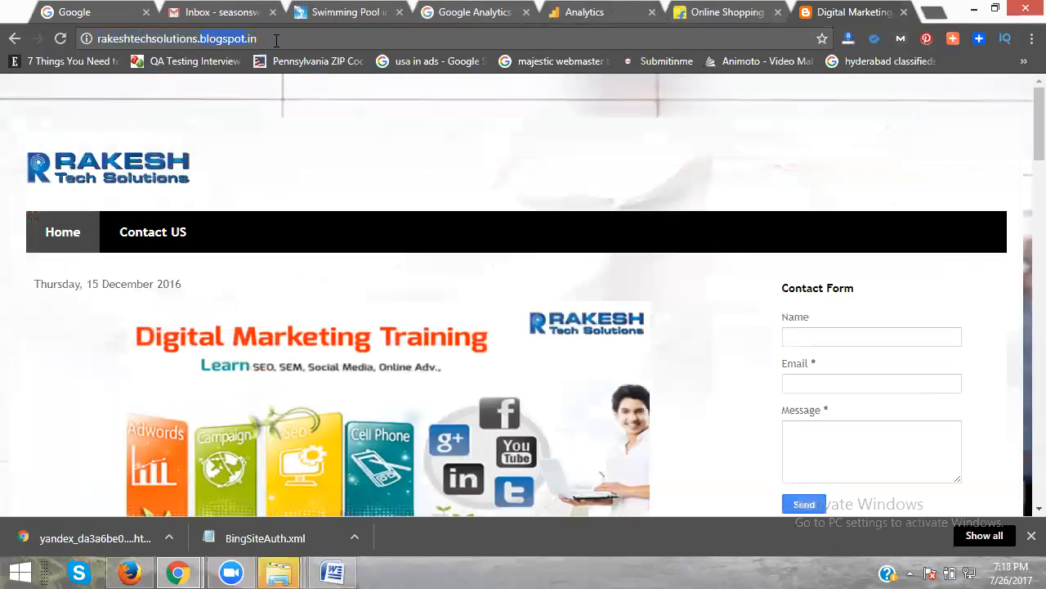
- Open the rakeshtechsolutions.wordpress.com site and paste its address as the website URL
{"action": "left_click_drag", "start_coordinate": [275, 39], "coordinate": [199, 40]}
{"action": "type", "text": "w"}
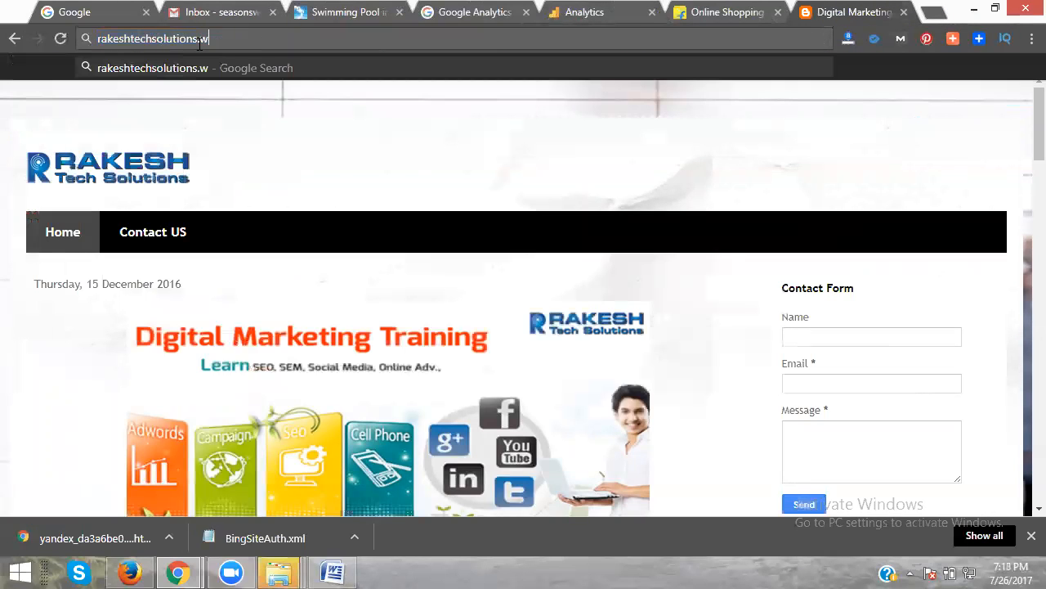
{"action": "type", "text": "ordpress"}
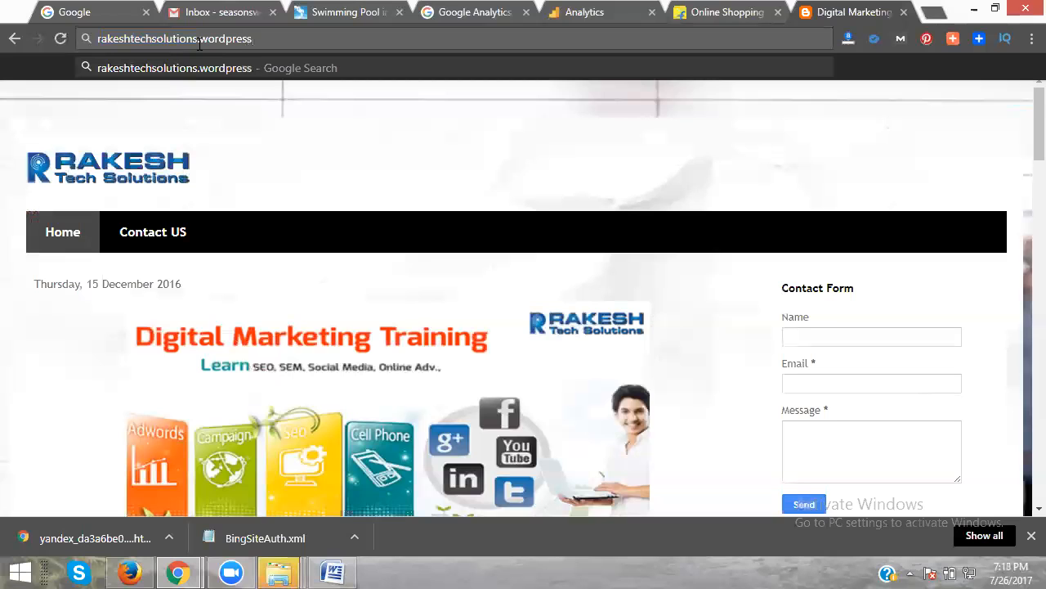
{"action": "type", "text": ".com"}
{"action": "key", "text": "Return"}
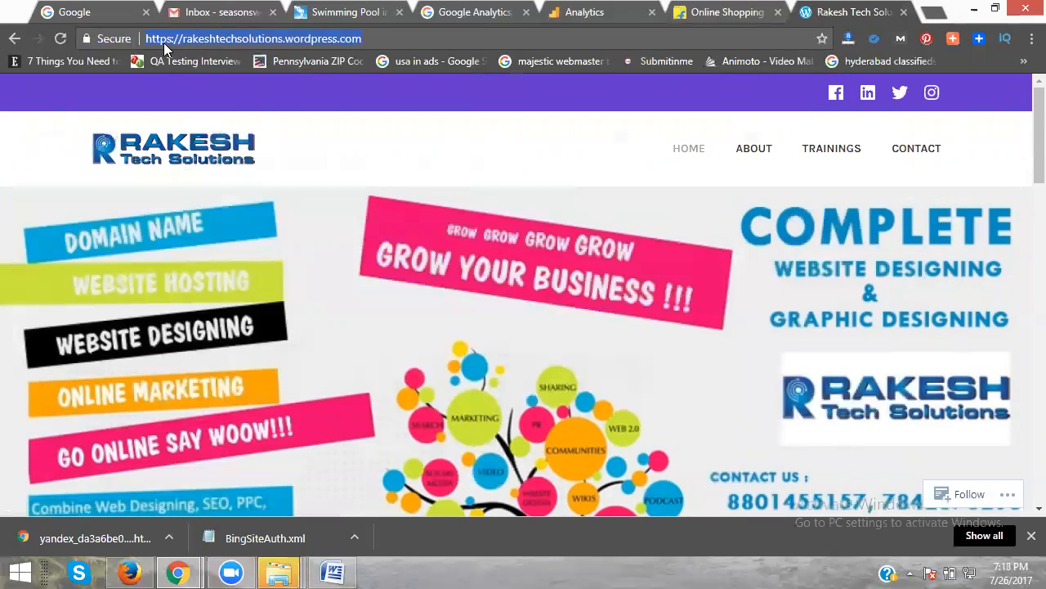
{"action": "left_click", "coordinate": [572, 12]}
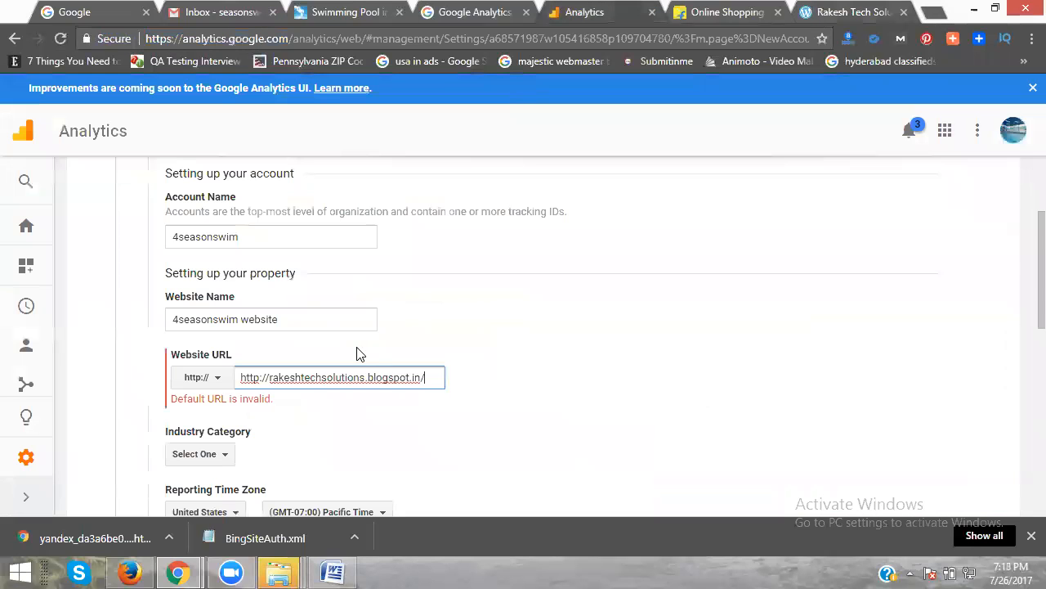
{"action": "double_click", "coordinate": [340, 377]}
{"action": "key", "text": "ctrl+v"}
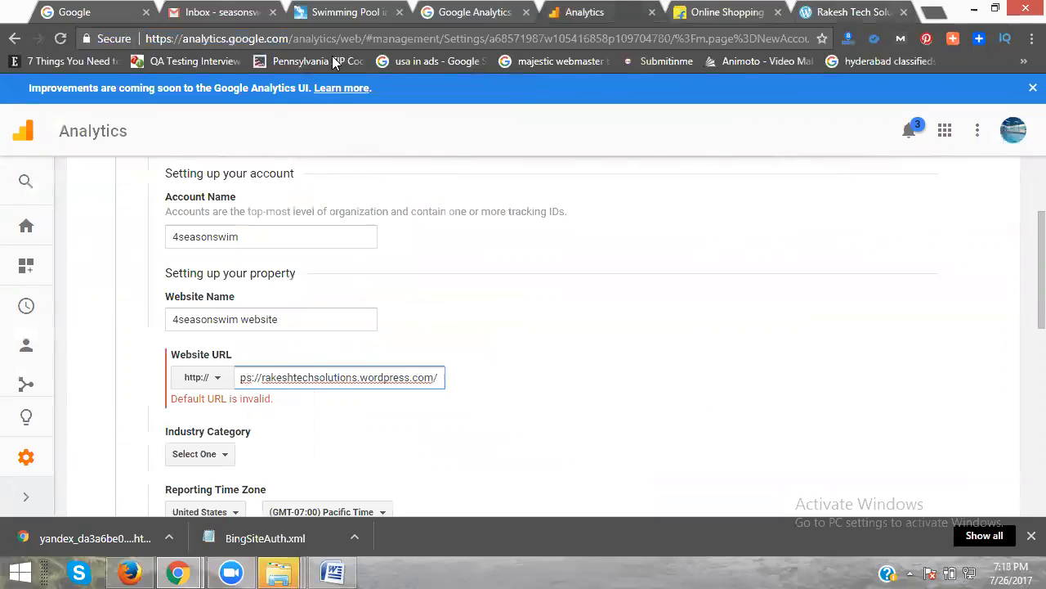
{"action": "left_click", "coordinate": [333, 11]}
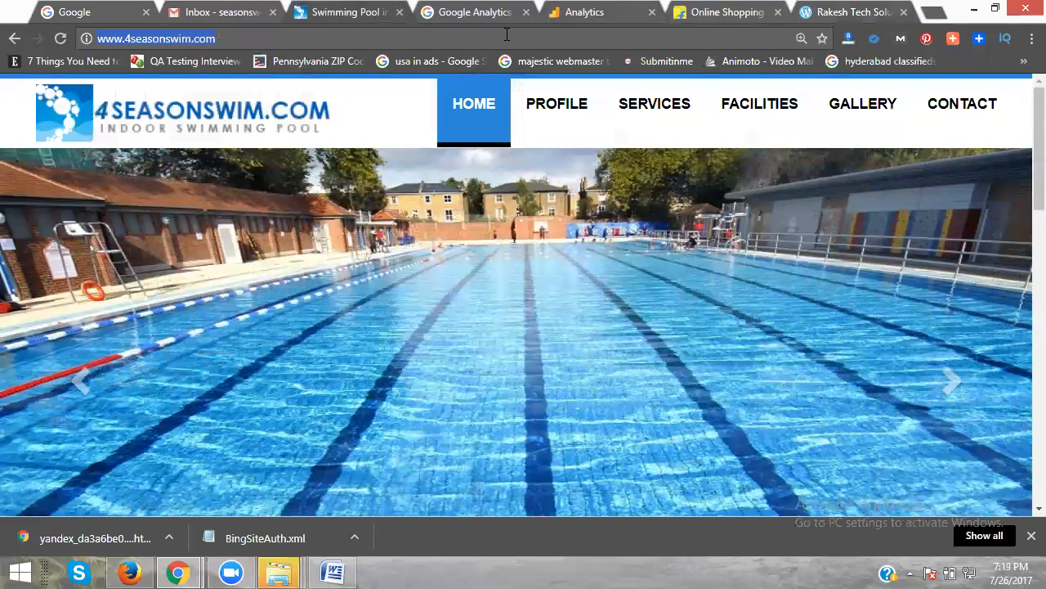
{"action": "left_click", "coordinate": [620, 14]}
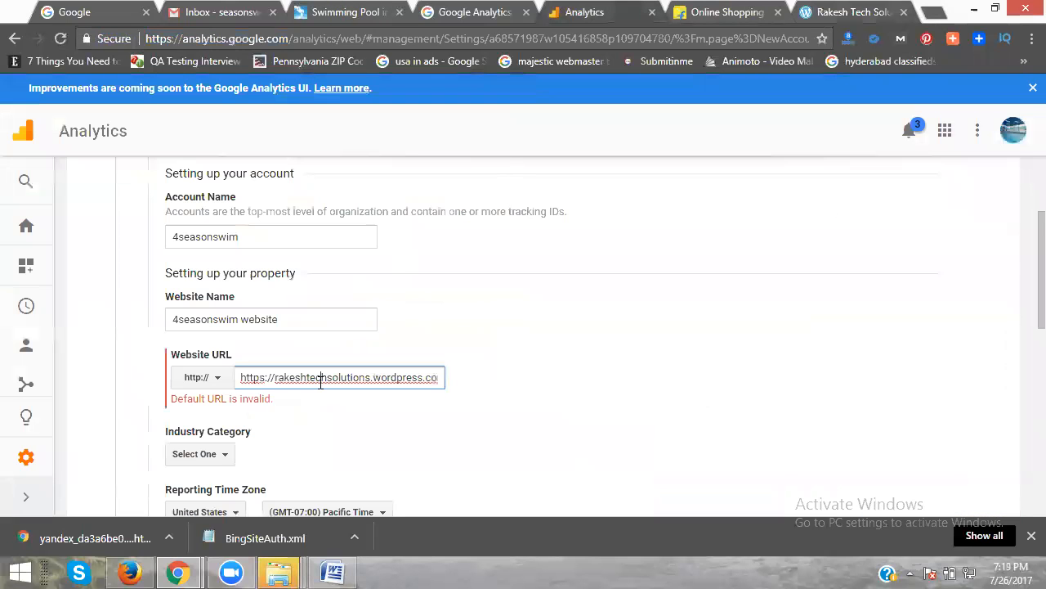
{"action": "double_click", "coordinate": [321, 377]}
{"action": "type", "text": "http://www.4seasonswim.com/"}
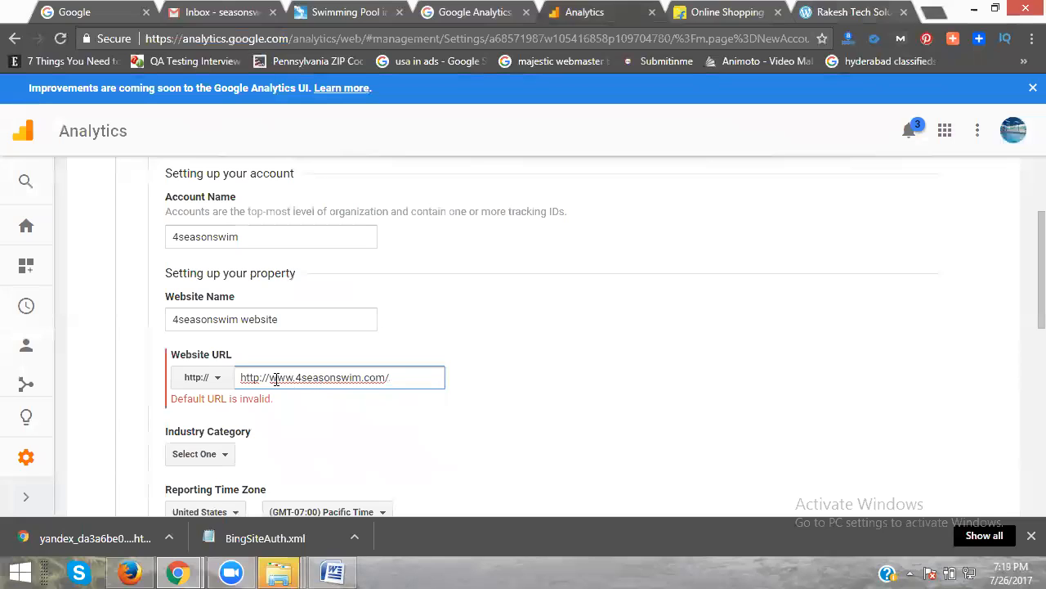
{"action": "left_click", "coordinate": [273, 378]}
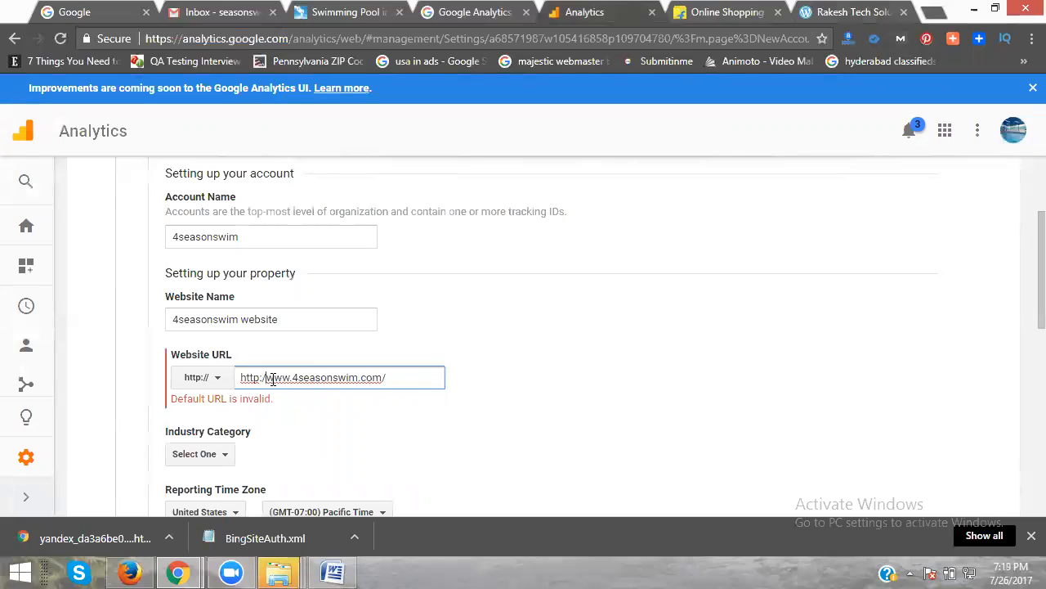
{"action": "key", "text": "BackSpace"}
{"action": "key", "text": "BackSpace"}
{"action": "key", "text": "BackSpace"}
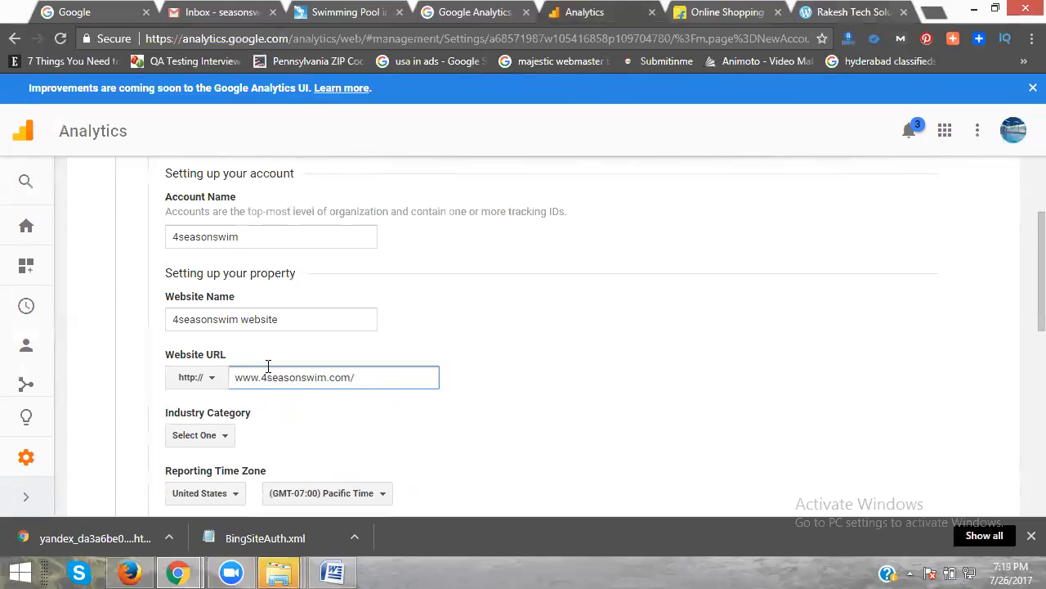
{"action": "scroll", "coordinate": [270, 376], "scroll_direction": "down", "scroll_amount": 2}
{"action": "scroll", "coordinate": [270, 327], "scroll_direction": "down", "scroll_amount": 2}
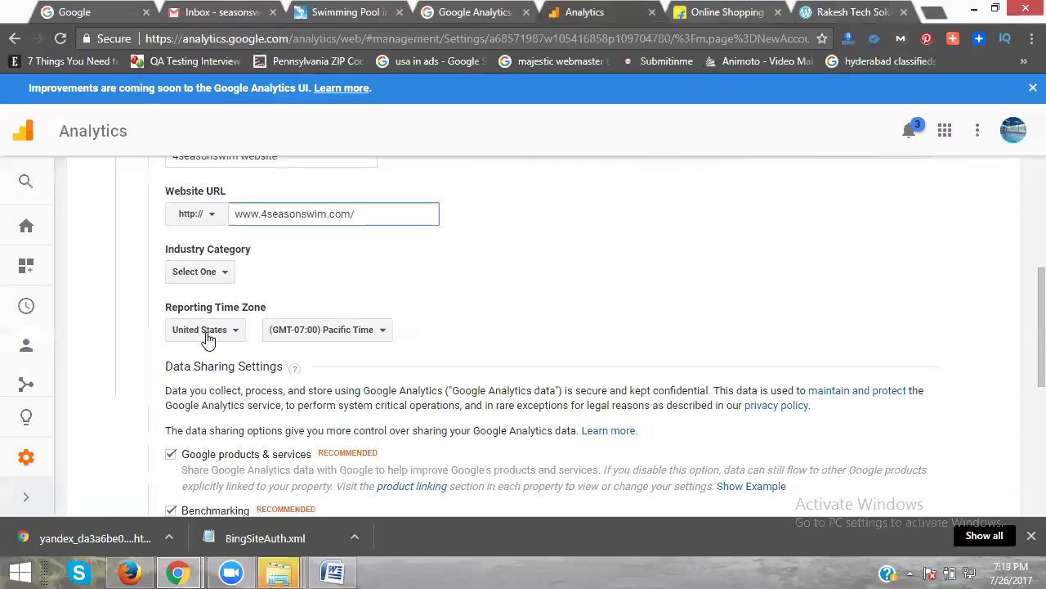
- Set industry to Beauty and Fitness and reporting time zone to India (GMT+05:30)
{"action": "left_click", "coordinate": [194, 271]}
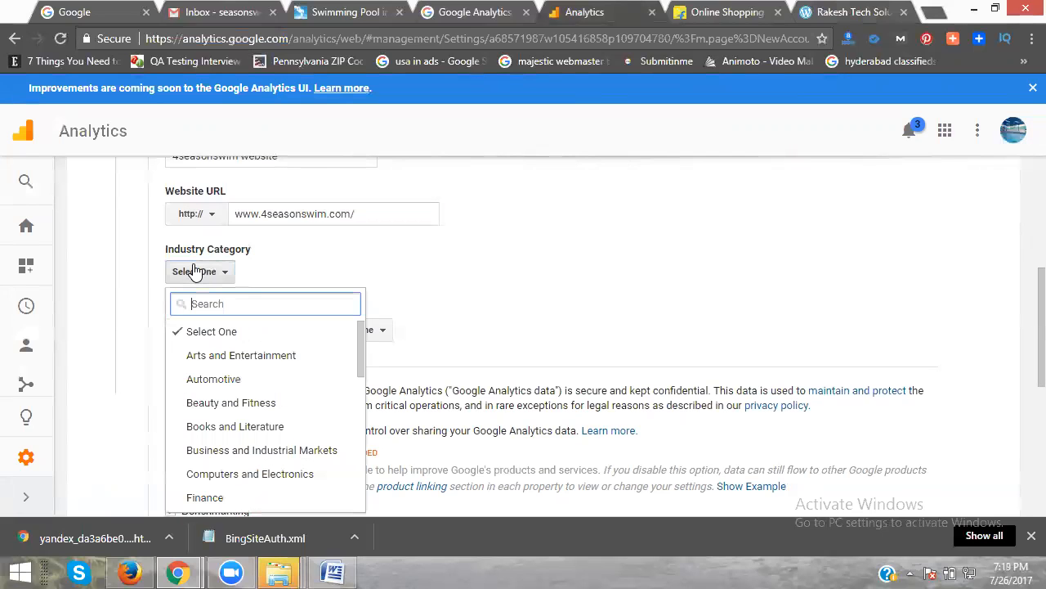
{"action": "scroll", "coordinate": [417, 261], "scroll_direction": "down", "scroll_amount": 2}
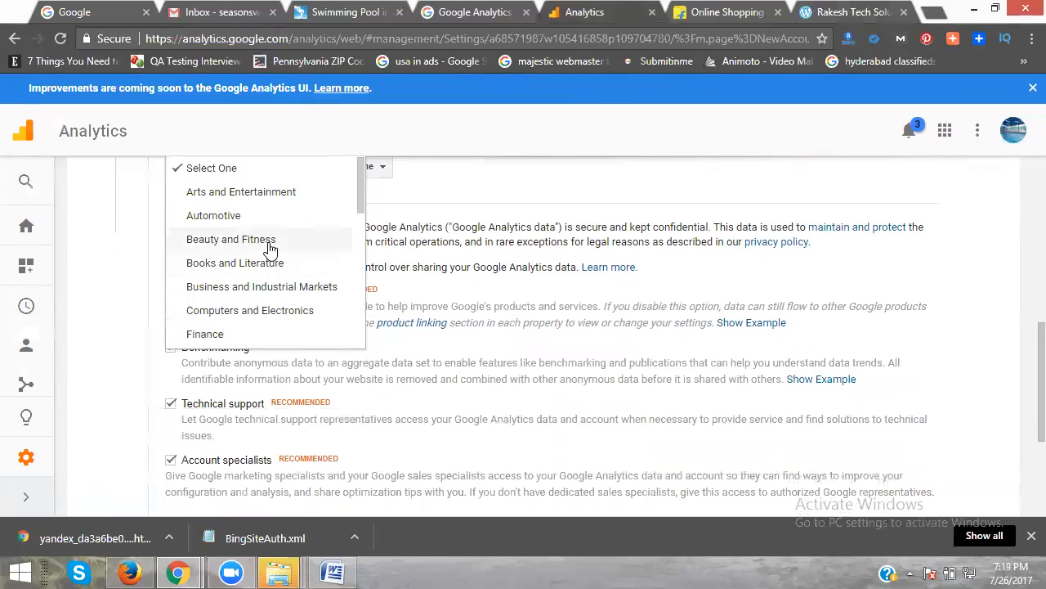
{"action": "left_click", "coordinate": [270, 244]}
{"action": "scroll", "coordinate": [278, 311], "scroll_direction": "down", "scroll_amount": 1}
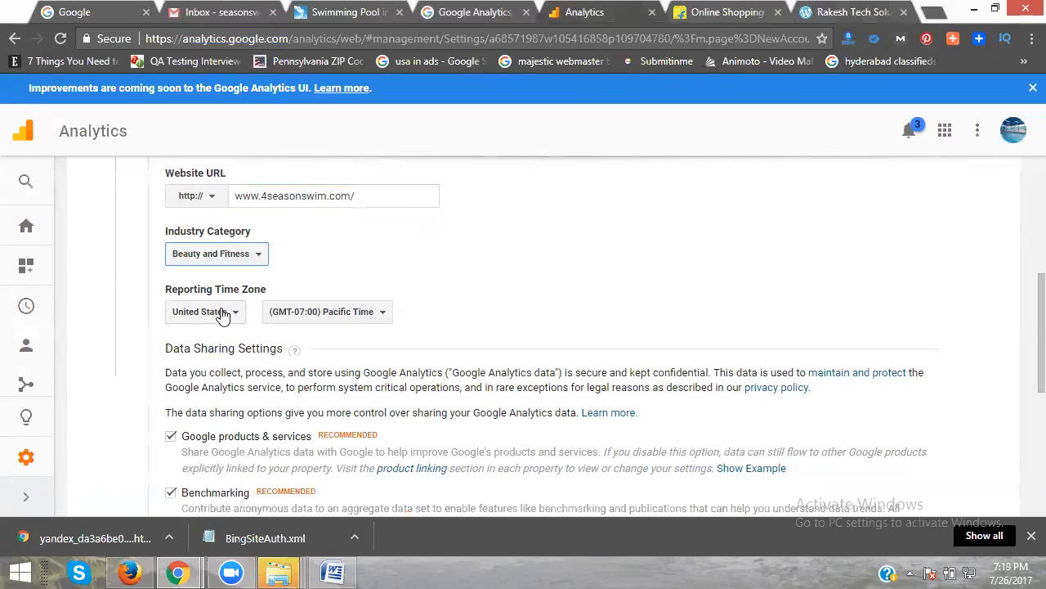
{"action": "left_click", "coordinate": [224, 314]}
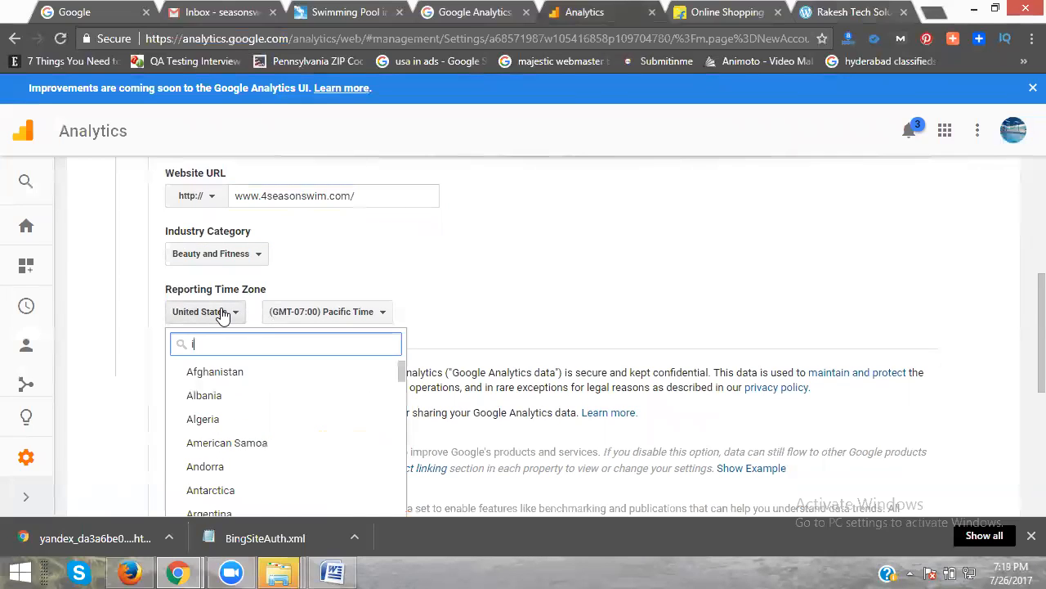
{"action": "type", "text": "india"}
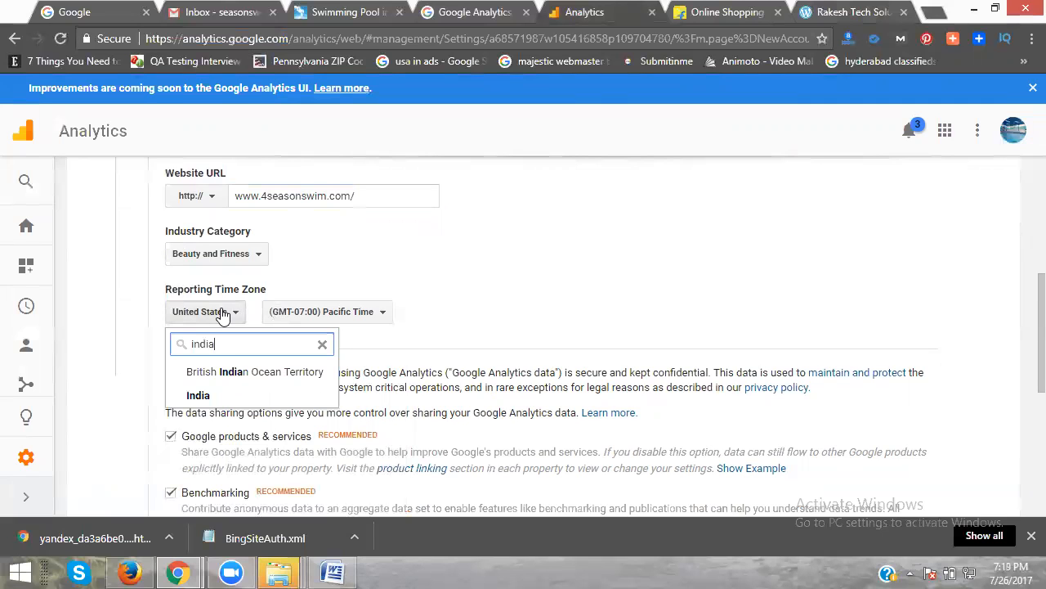
{"action": "left_click", "coordinate": [199, 395]}
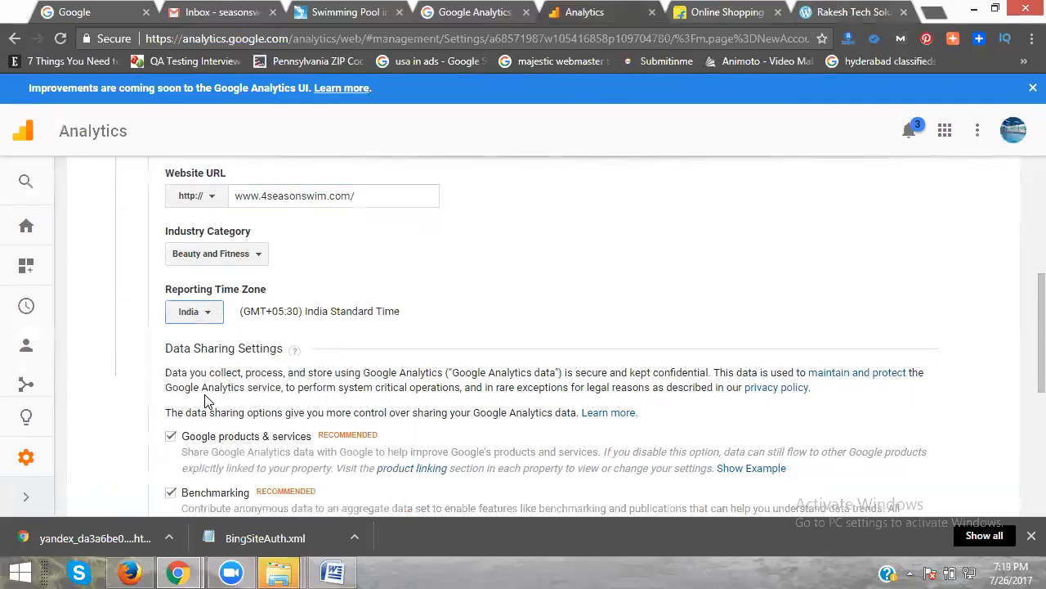
{"action": "scroll", "coordinate": [206, 401], "scroll_direction": "down", "scroll_amount": 5}
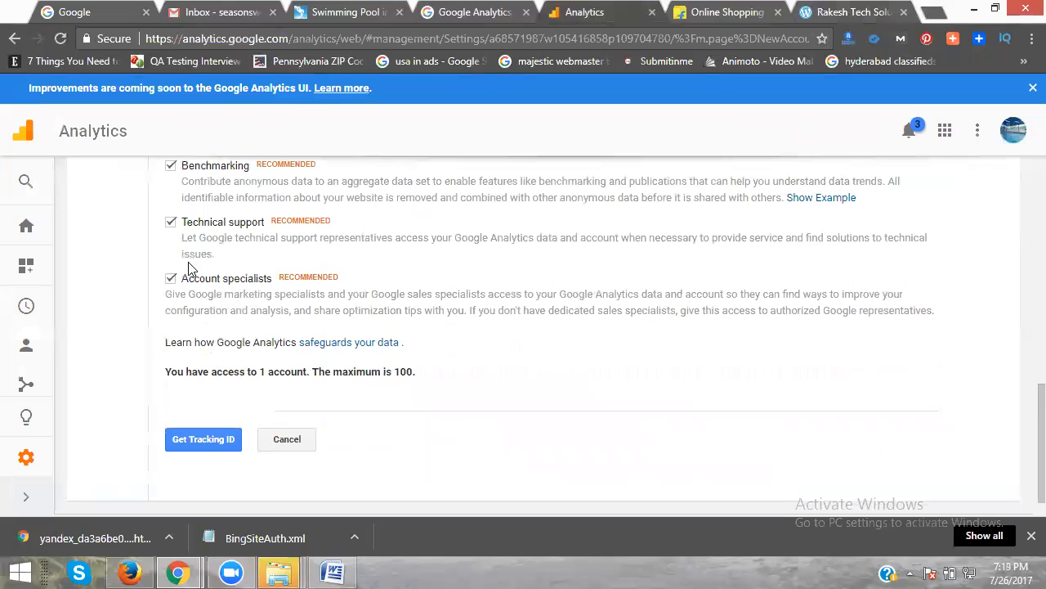
{"action": "scroll", "coordinate": [196, 267], "scroll_direction": "up", "scroll_amount": 1}
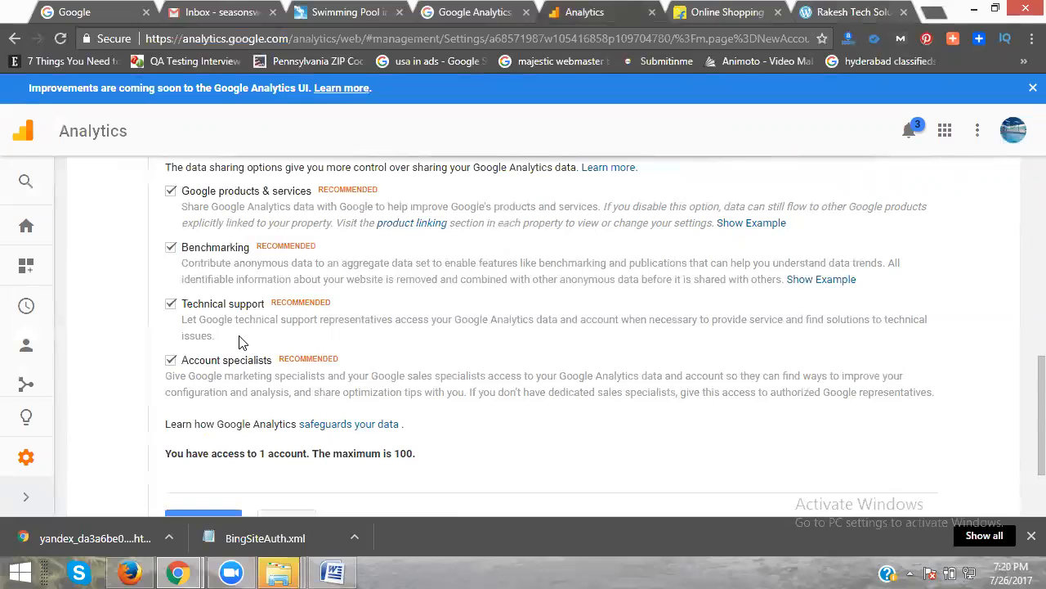
{"action": "scroll", "coordinate": [213, 335], "scroll_direction": "down", "scroll_amount": 2}
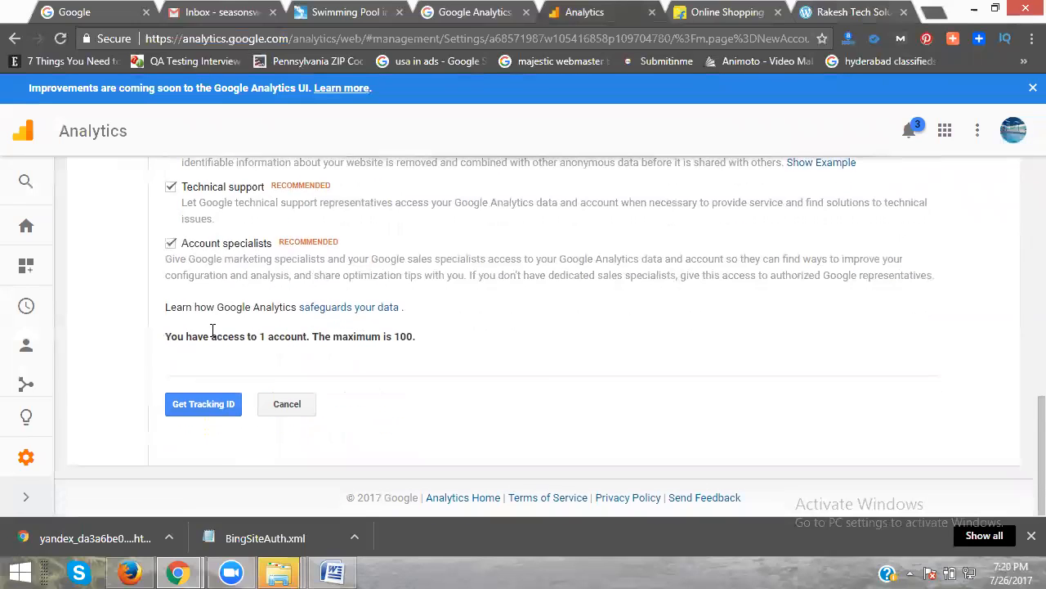
- Submit the new account form with Get Tracking ID
{"action": "left_click", "coordinate": [193, 408]}
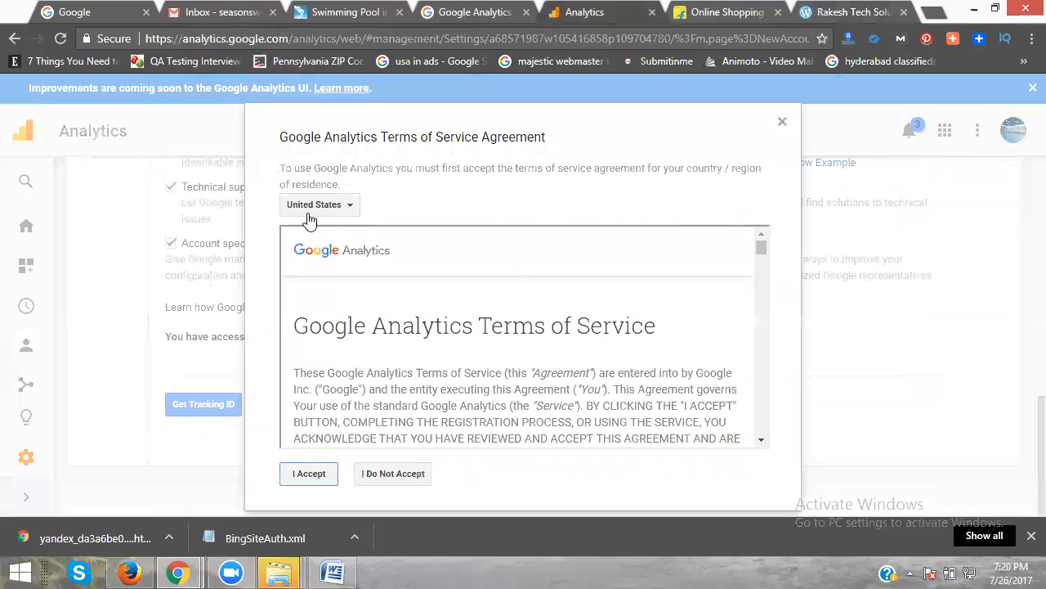
{"action": "left_click", "coordinate": [319, 205]}
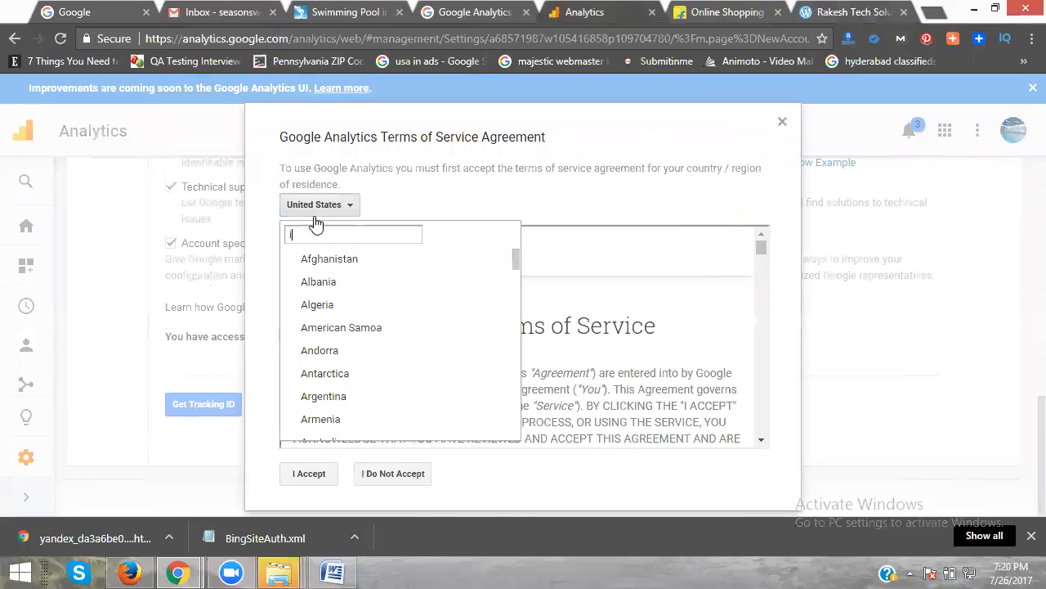
{"action": "type", "text": "india"}
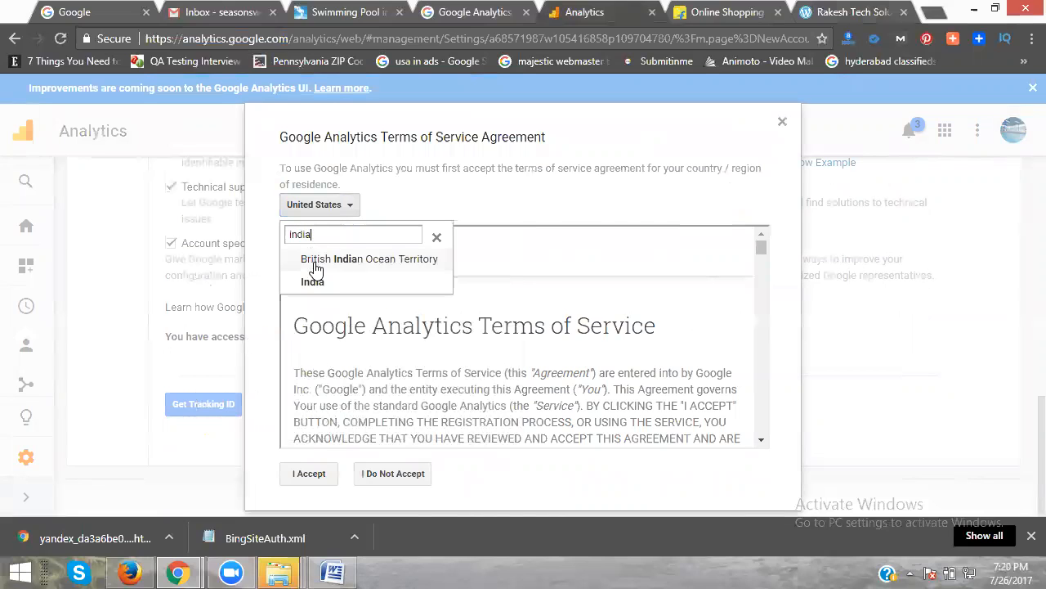
{"action": "left_click", "coordinate": [312, 282]}
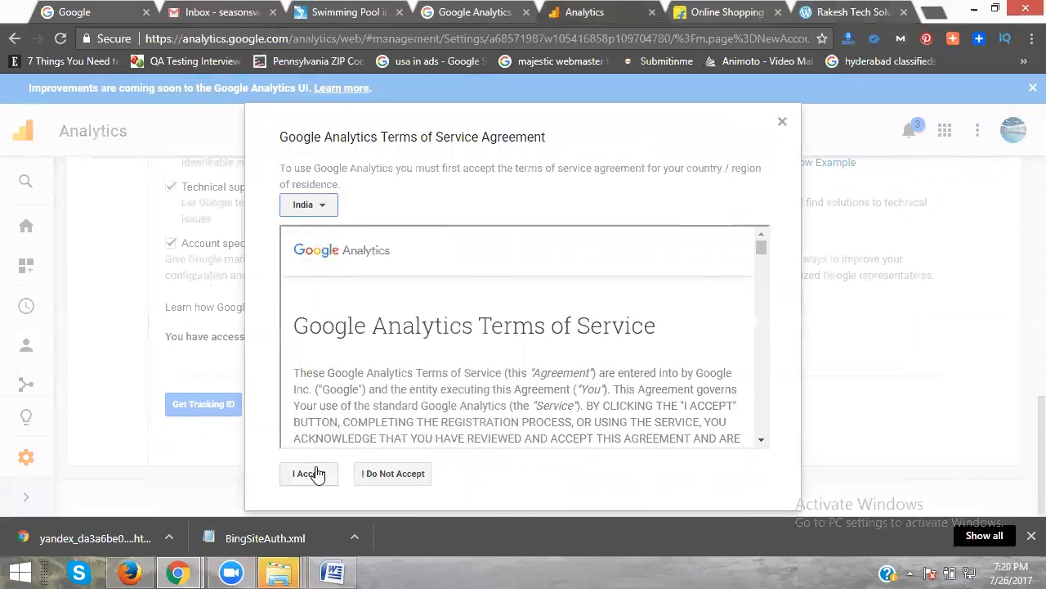
{"action": "left_click", "coordinate": [309, 474]}
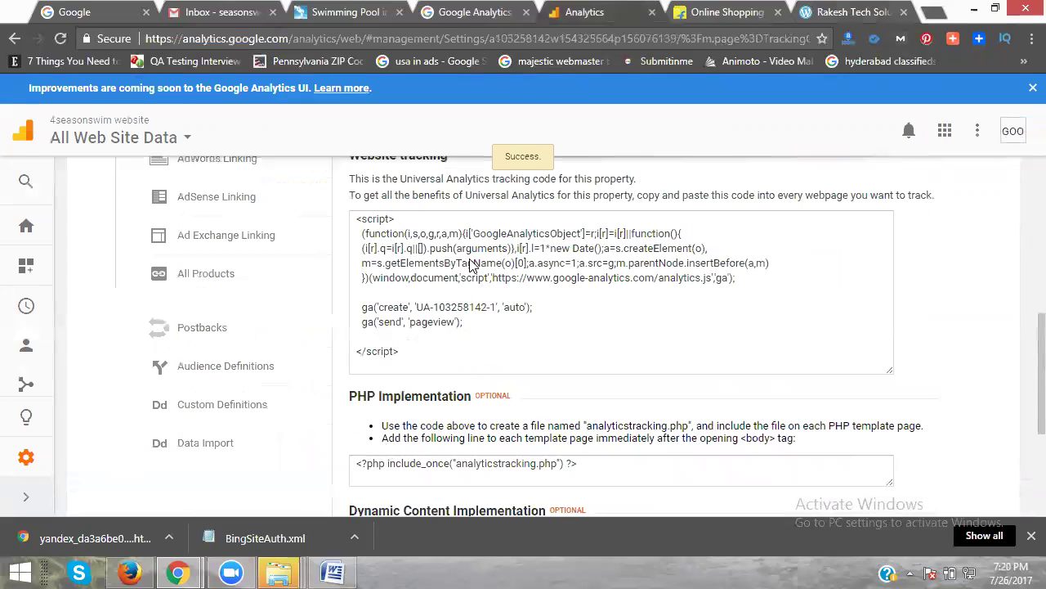
{"action": "left_click", "coordinate": [472, 263]}
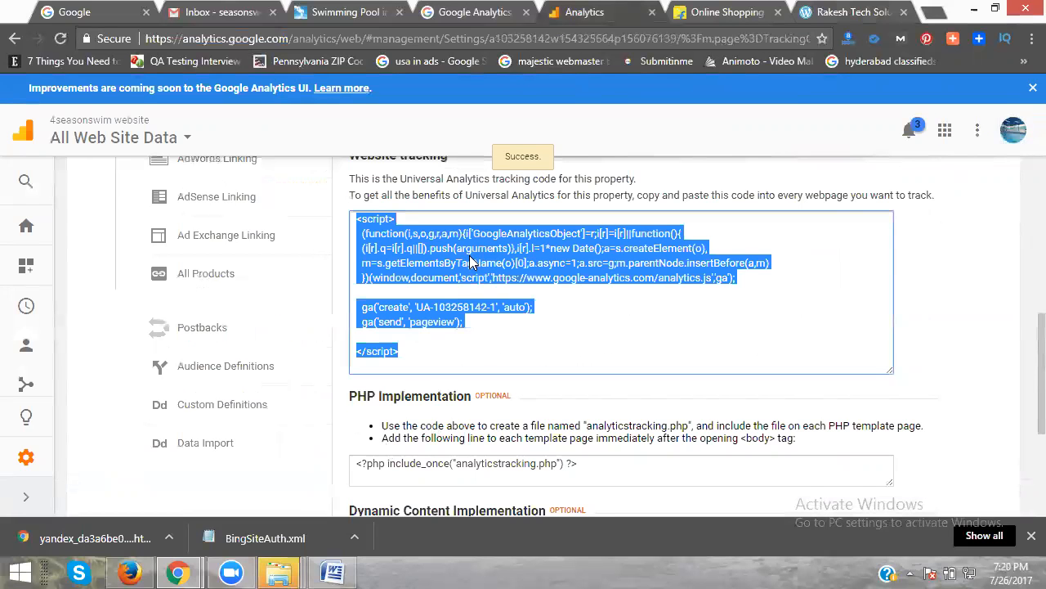
{"action": "key", "text": "ctrl+c"}
- Paste the tracking script after <head> in index.html in cPanel and save the changes
{"action": "left_click", "coordinate": [129, 573]}
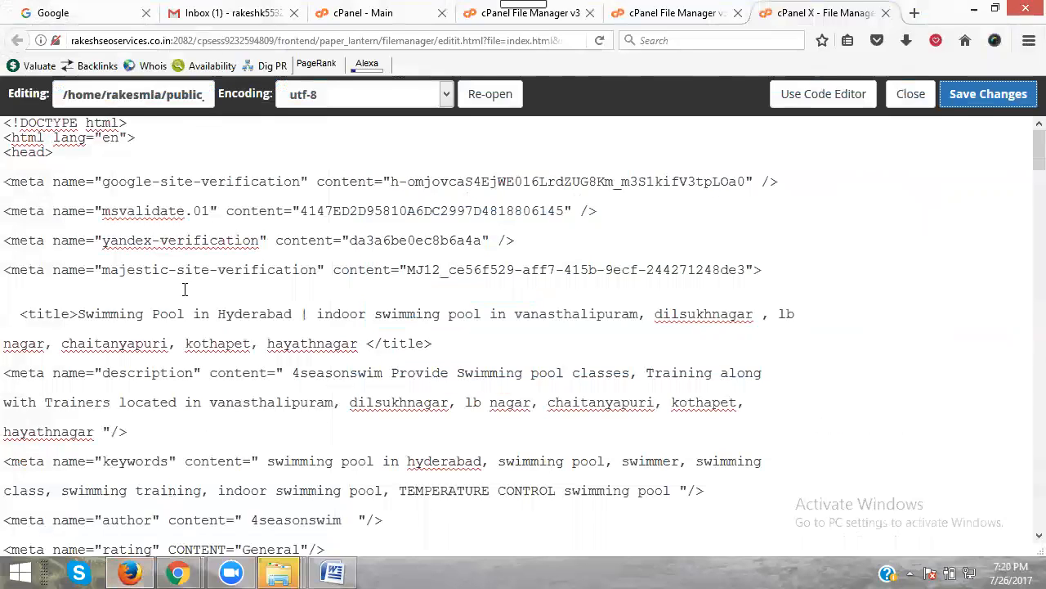
{"action": "left_click", "coordinate": [90, 155]}
{"action": "key", "text": "Return"}
{"action": "key", "text": "Return"}
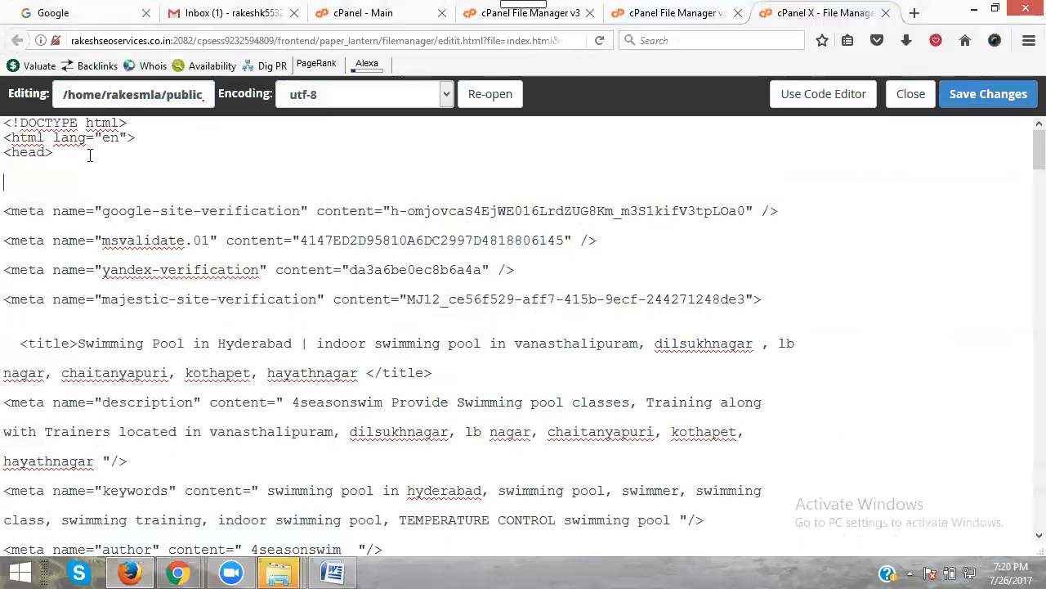
{"action": "key", "text": "ctrl+v"}
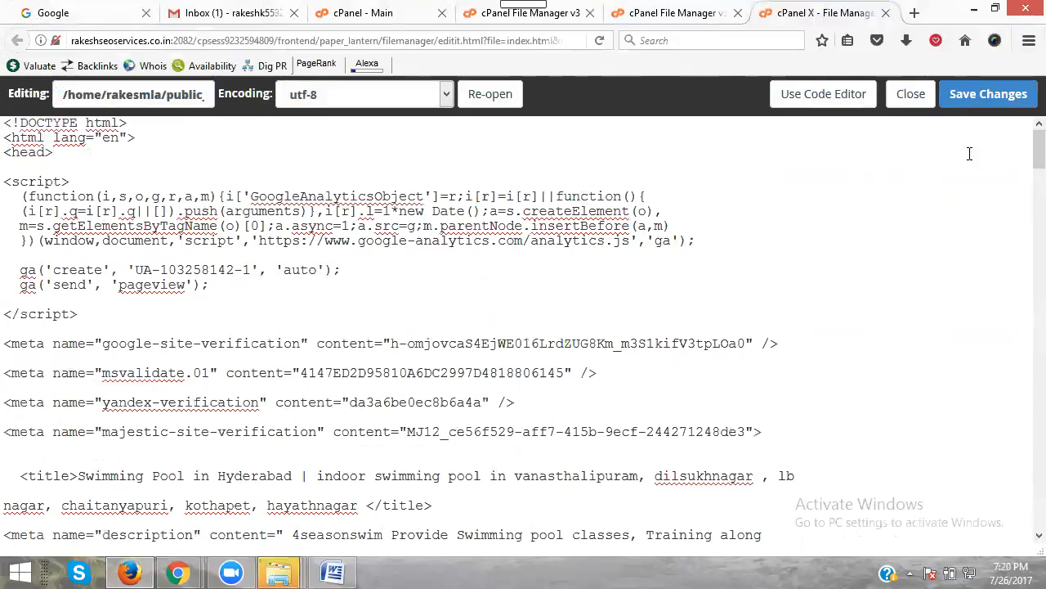
{"action": "left_click", "coordinate": [988, 94]}
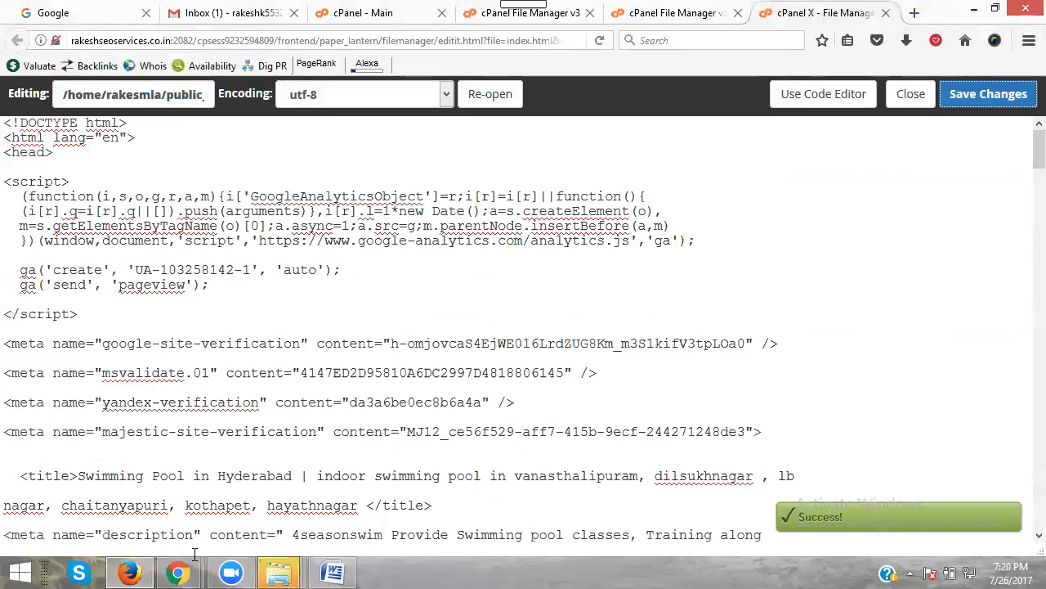
{"action": "left_click", "coordinate": [178, 572]}
- Return to the live 4seasonswim.com homepage and reload it to pick up the new code
{"action": "left_click", "coordinate": [256, 483]}
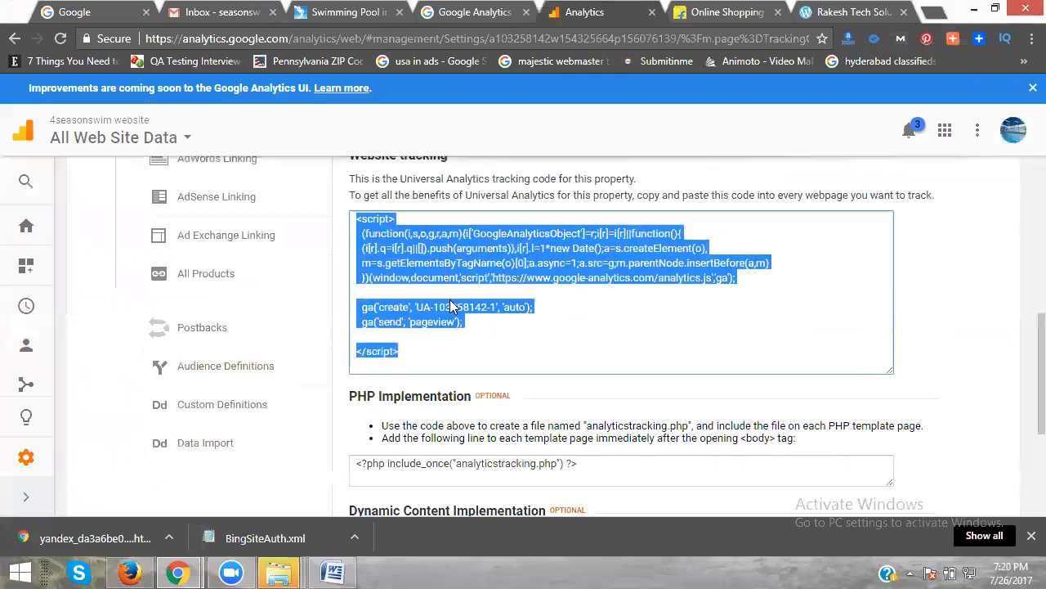
{"action": "left_click", "coordinate": [471, 337]}
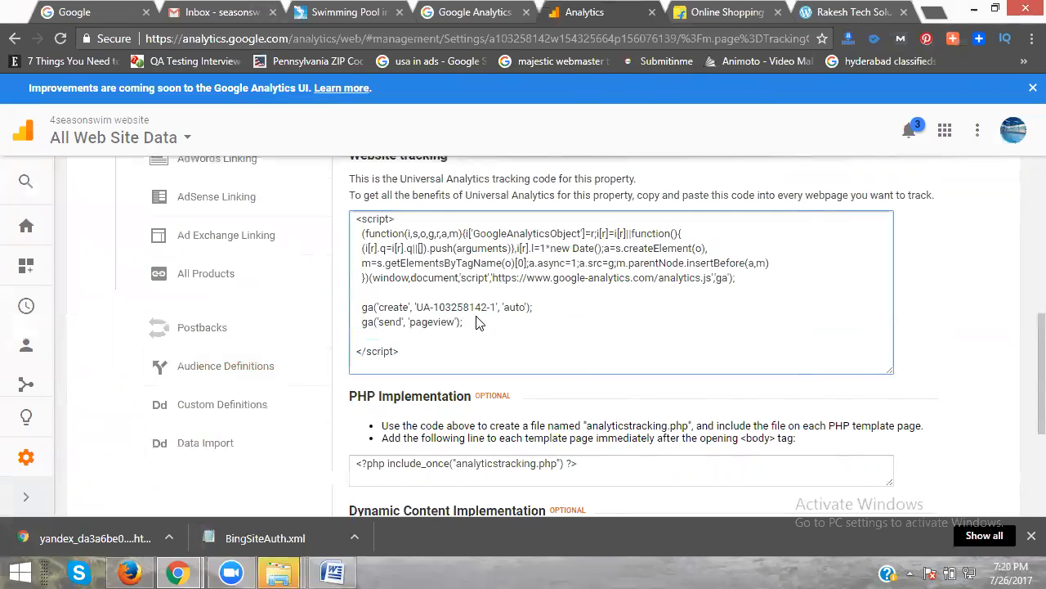
{"action": "left_click", "coordinate": [343, 11]}
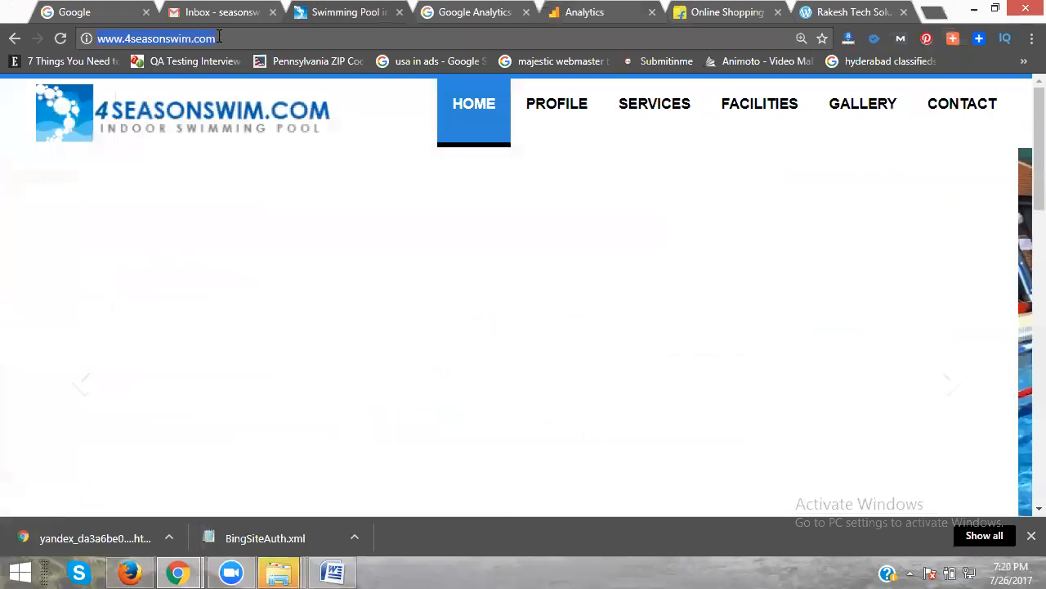
{"action": "left_click", "coordinate": [61, 39]}
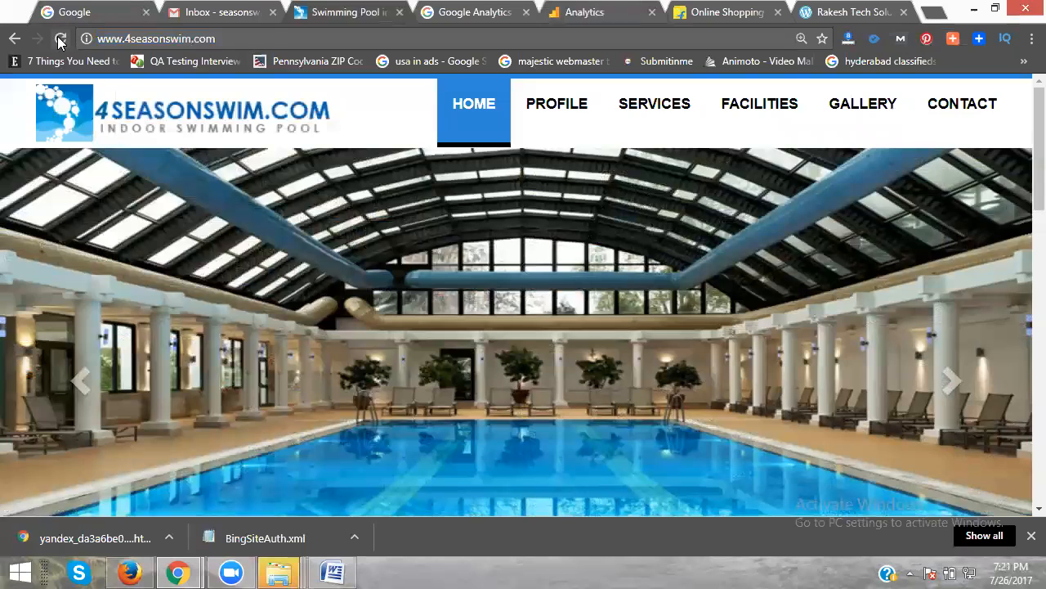
{"action": "key", "text": "ctrl+u"}
{"action": "left_click_drag", "start_coordinate": [50, 237], "coordinate": [256, 237]}
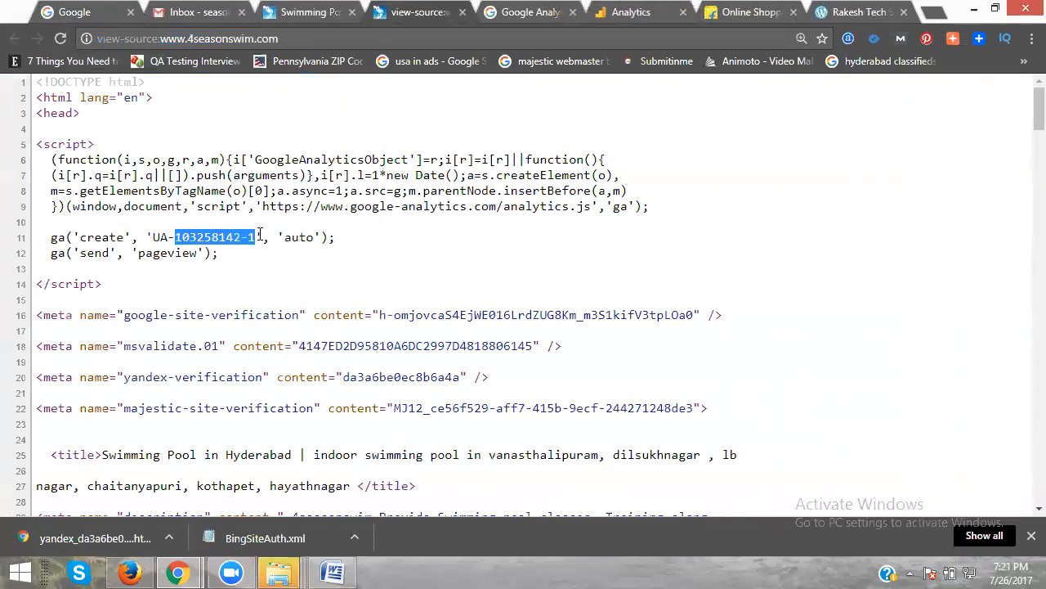
{"action": "left_click", "coordinate": [637, 11]}
{"action": "scroll", "coordinate": [527, 348], "scroll_direction": "down", "scroll_amount": 5}
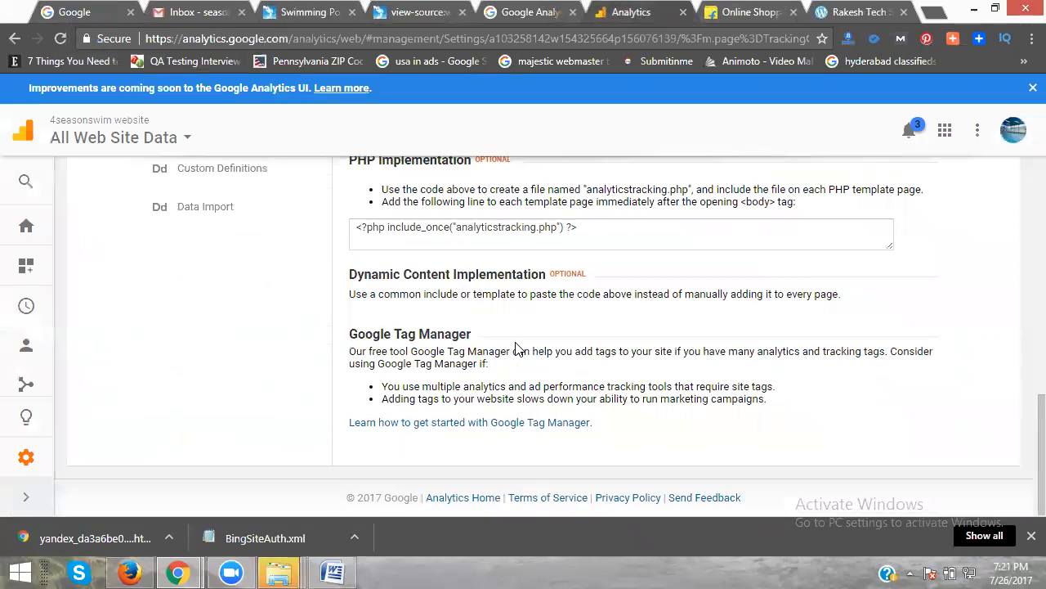
{"action": "scroll", "coordinate": [527, 348], "scroll_direction": "up", "scroll_amount": 3}
{"action": "scroll", "coordinate": [527, 348], "scroll_direction": "down", "scroll_amount": 5}
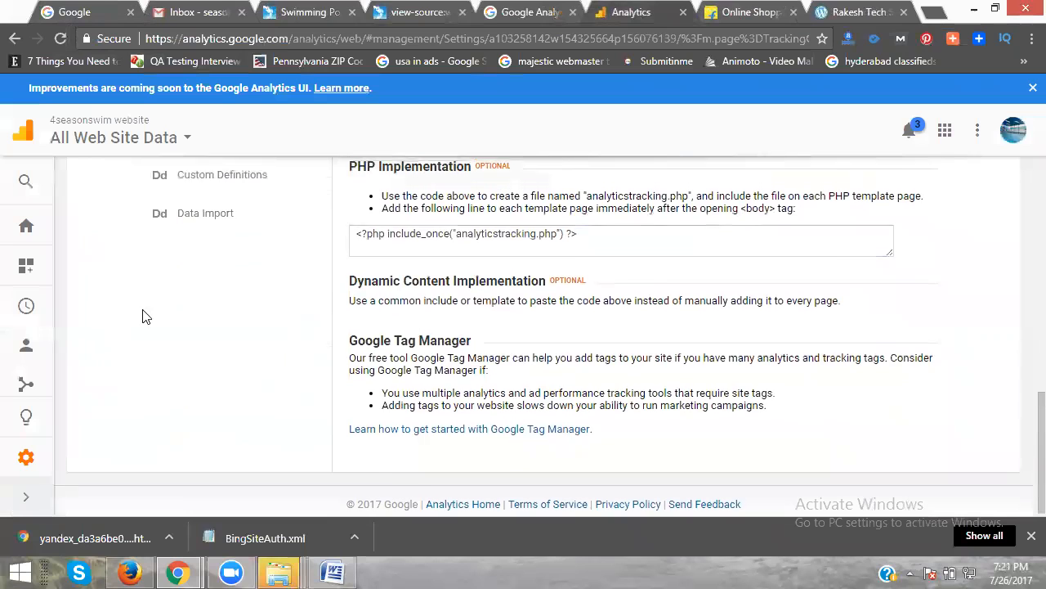
{"action": "scroll", "coordinate": [480, 337], "scroll_direction": "up", "scroll_amount": 2}
- Show the Audience Overview report for the single day Jul 26, 2017
{"action": "left_click", "coordinate": [27, 353]}
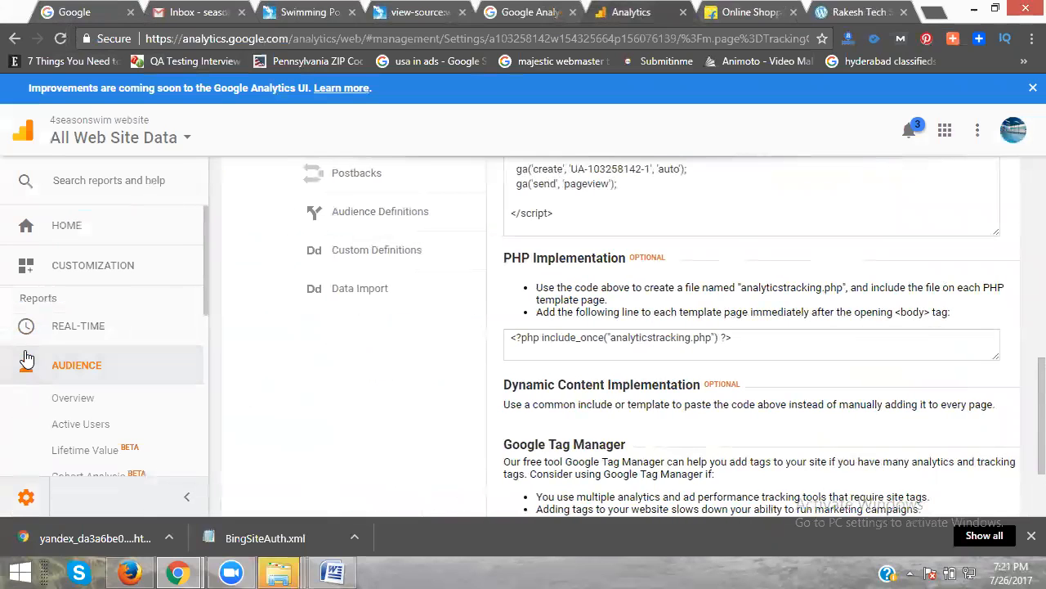
{"action": "left_click", "coordinate": [57, 398]}
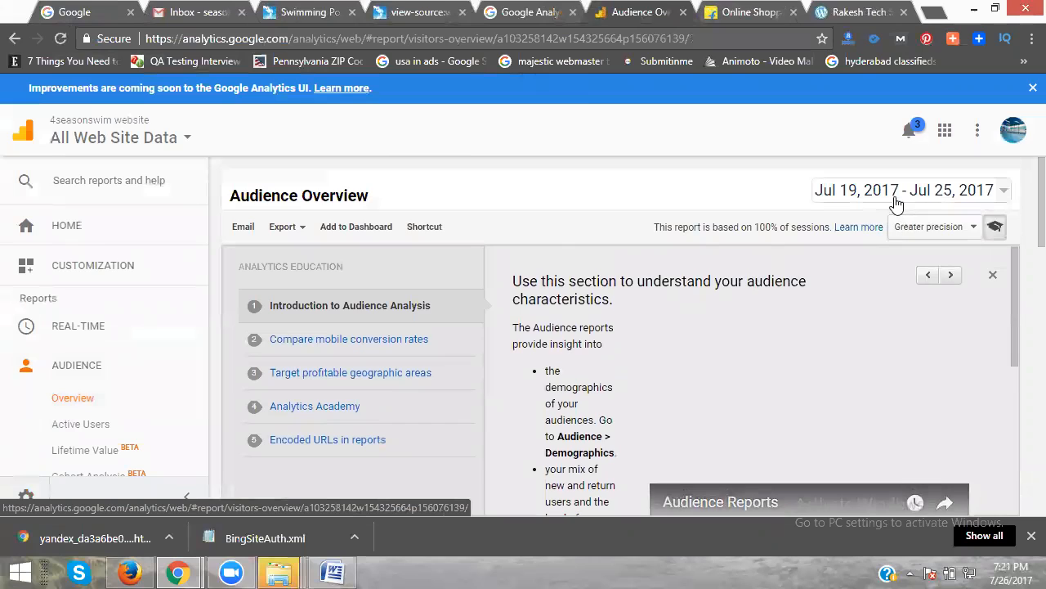
{"action": "left_click", "coordinate": [922, 191]}
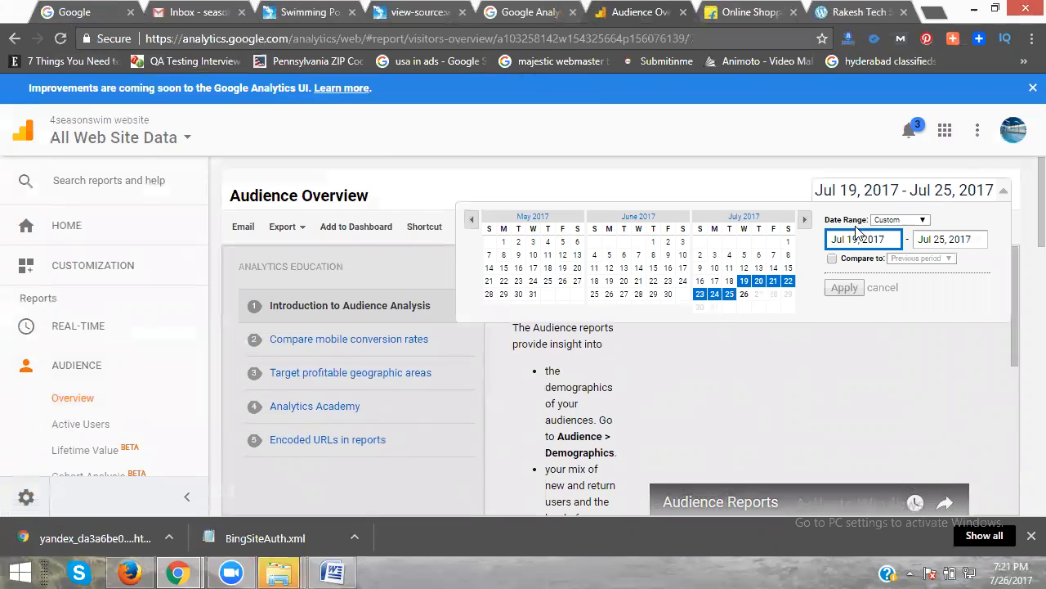
{"action": "left_click", "coordinate": [743, 294]}
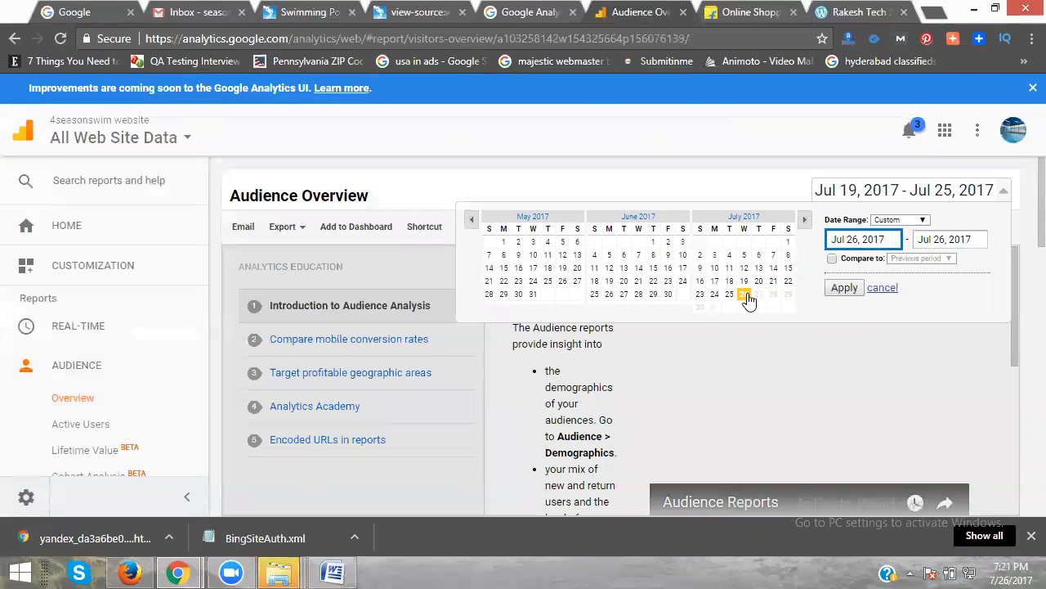
{"action": "left_click", "coordinate": [845, 288]}
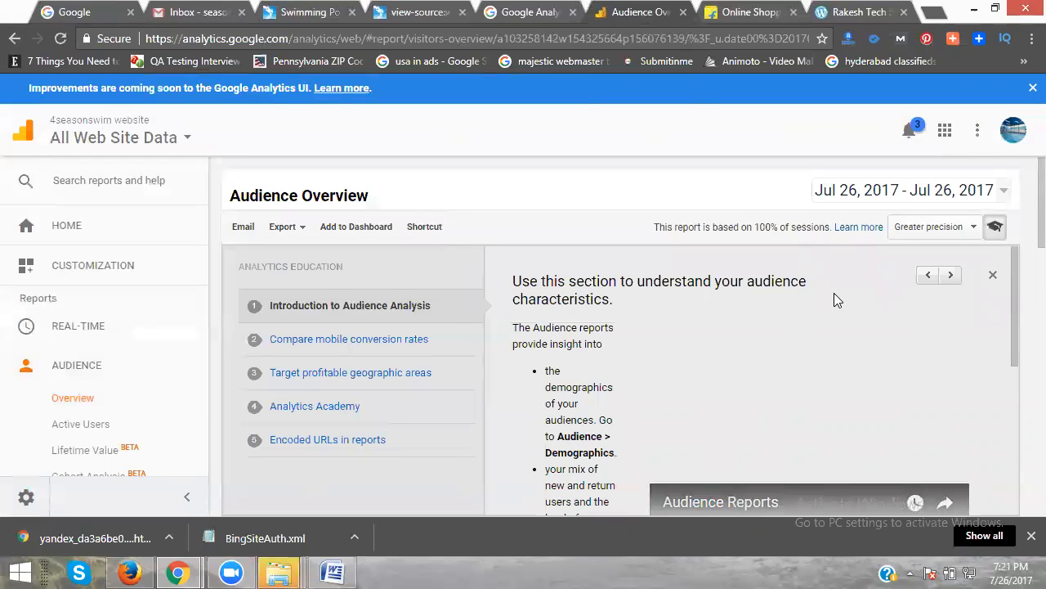
{"action": "scroll", "coordinate": [845, 276], "scroll_direction": "down", "scroll_amount": 3}
{"action": "scroll", "coordinate": [490, 327], "scroll_direction": "down", "scroll_amount": 3}
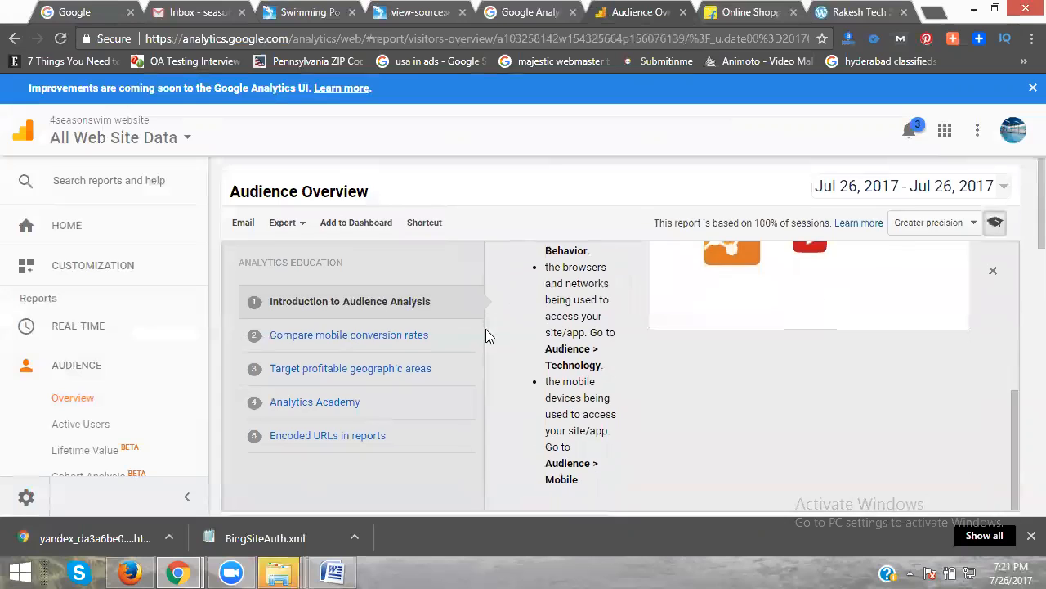
{"action": "scroll", "coordinate": [491, 327], "scroll_direction": "down", "scroll_amount": 5}
{"action": "scroll", "coordinate": [573, 310], "scroll_direction": "down", "scroll_amount": 2}
{"action": "mouse_move", "coordinate": [632, 230]}
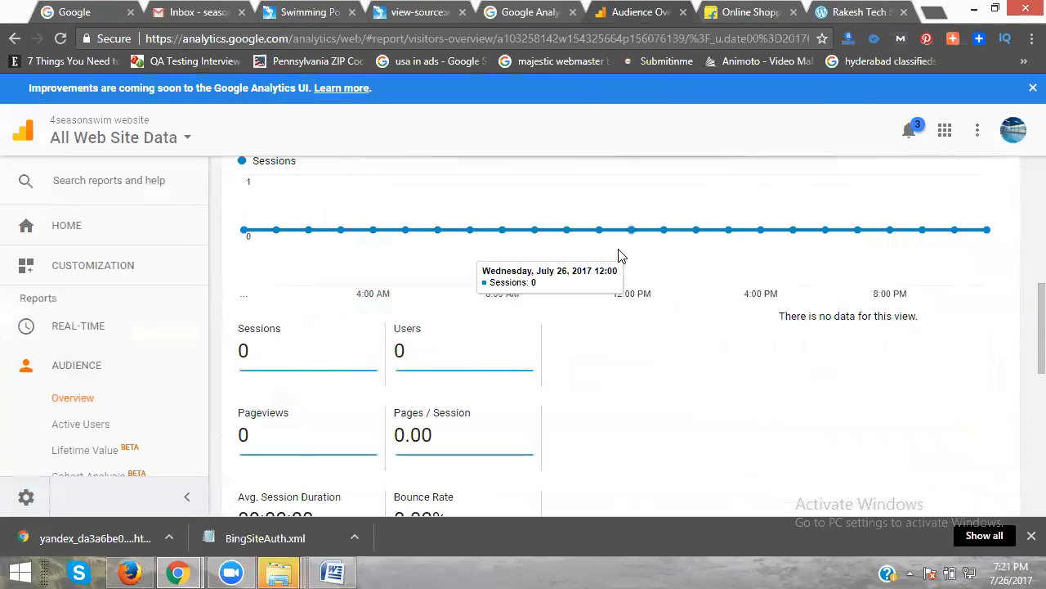
- Switch to Season Swimming Pool's All Web Site Data view
{"action": "left_click", "coordinate": [85, 131]}
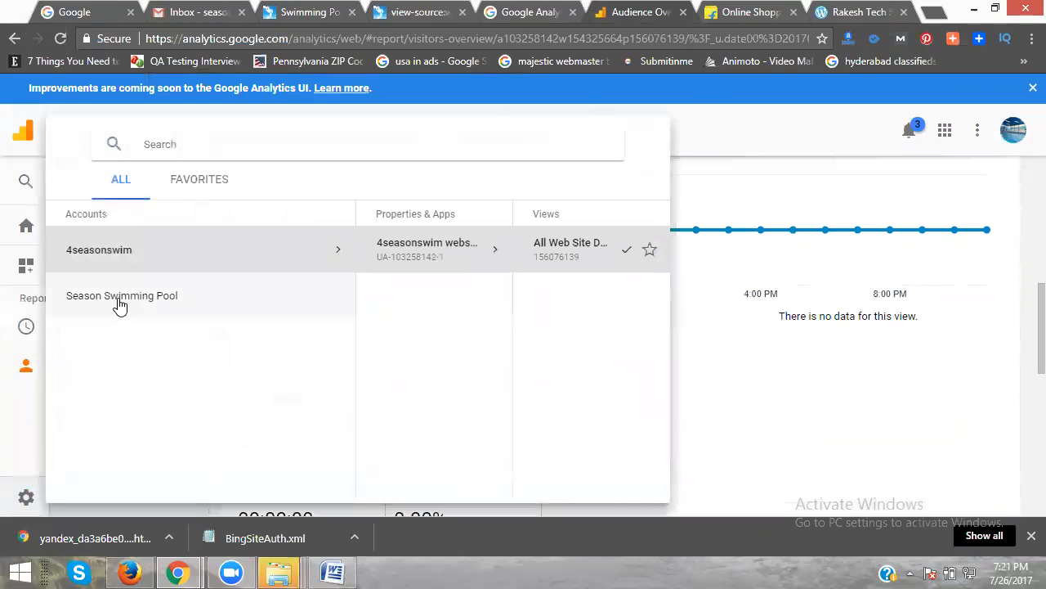
{"action": "left_click", "coordinate": [120, 299]}
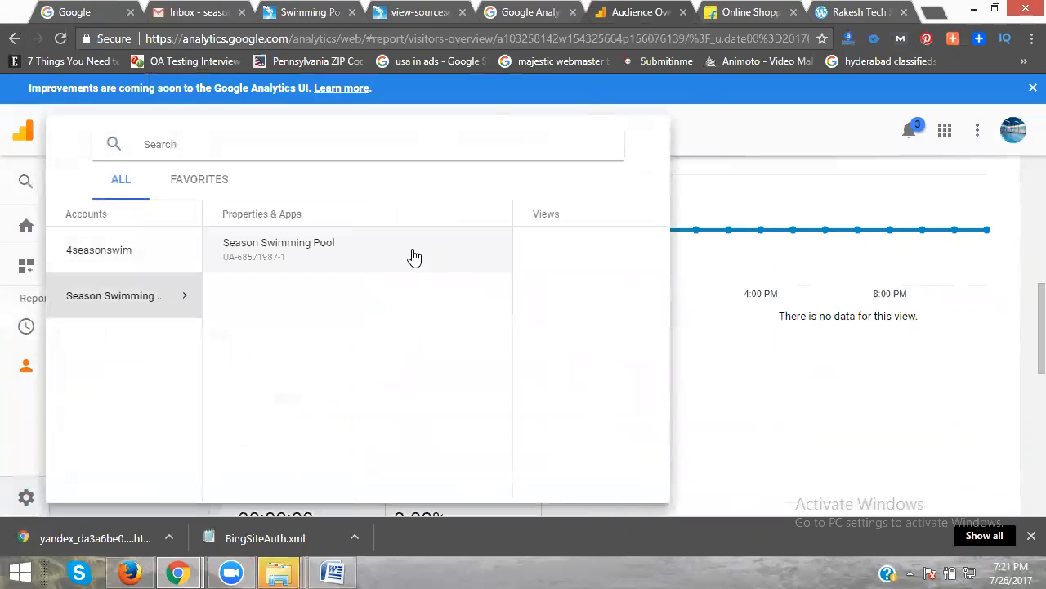
{"action": "left_click", "coordinate": [539, 249]}
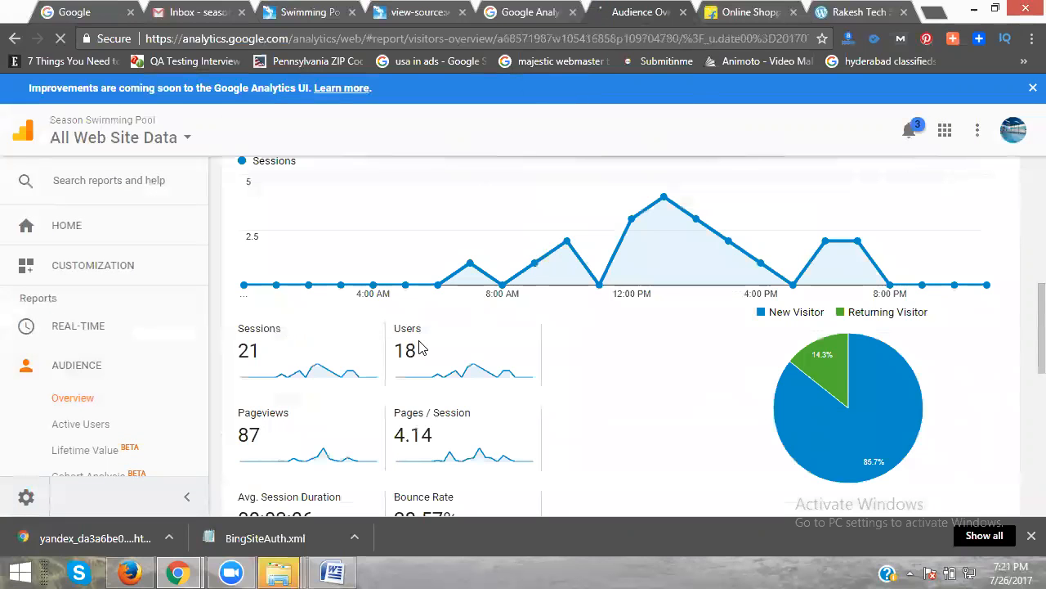
{"action": "scroll", "coordinate": [580, 356], "scroll_direction": "up", "scroll_amount": 8}
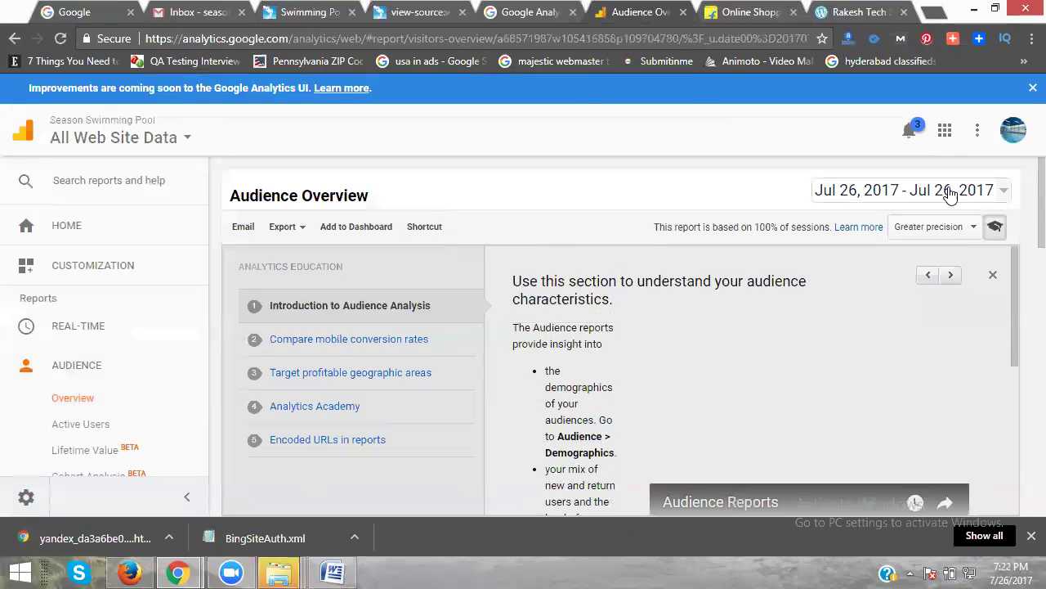
- Set the report date range to Jul 1–26, 2017, showing 1,006 sessions
{"action": "left_click", "coordinate": [948, 191]}
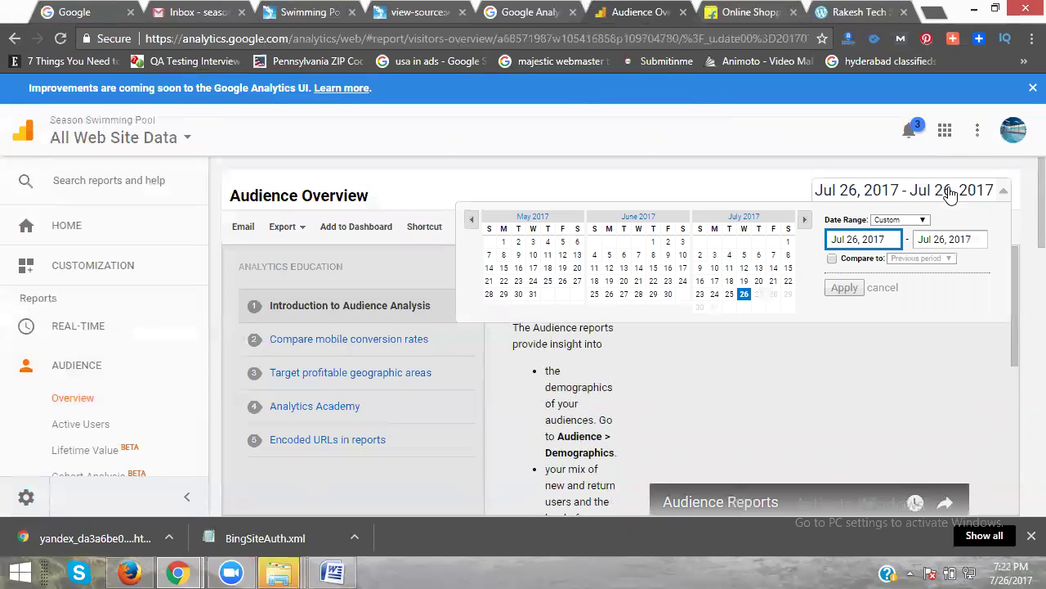
{"action": "left_click", "coordinate": [789, 241]}
{"action": "left_click", "coordinate": [844, 288]}
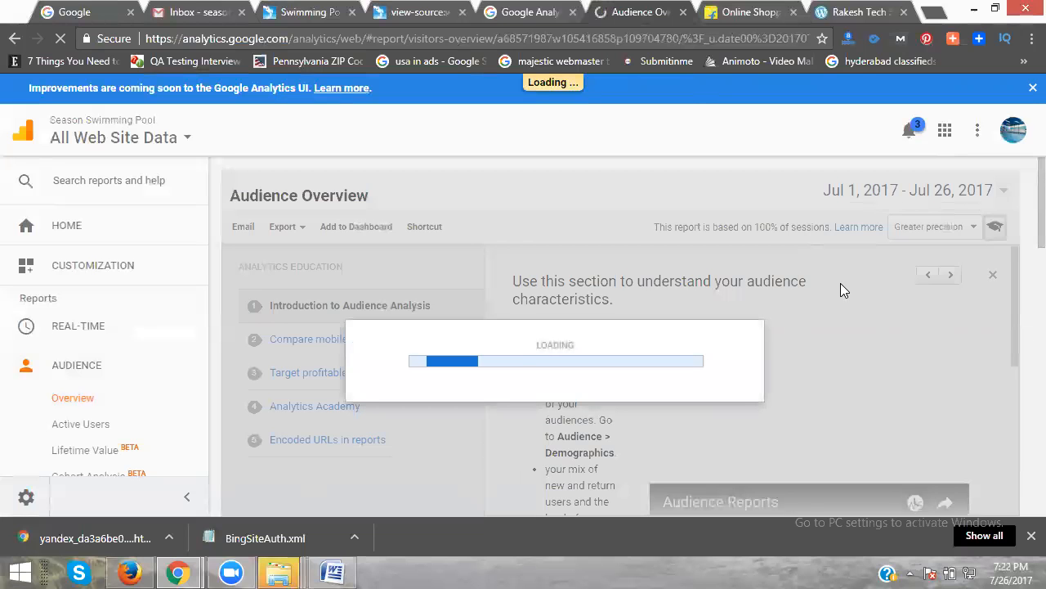
{"action": "scroll", "coordinate": [841, 286], "scroll_direction": "down", "scroll_amount": 5}
{"action": "scroll", "coordinate": [613, 312], "scroll_direction": "down", "scroll_amount": 5}
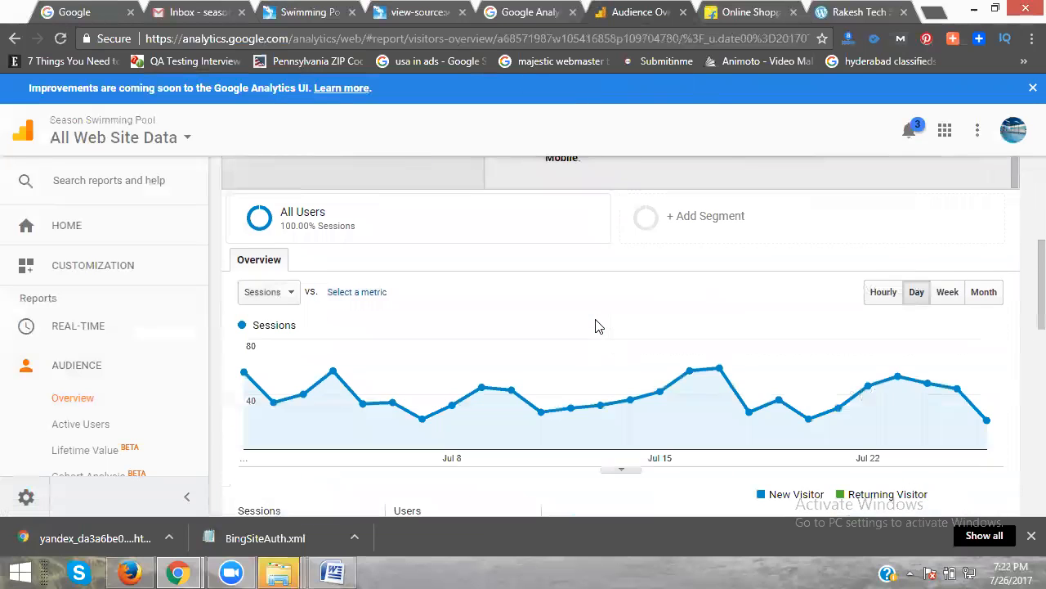
{"action": "scroll", "coordinate": [597, 327], "scroll_direction": "down", "scroll_amount": 3}
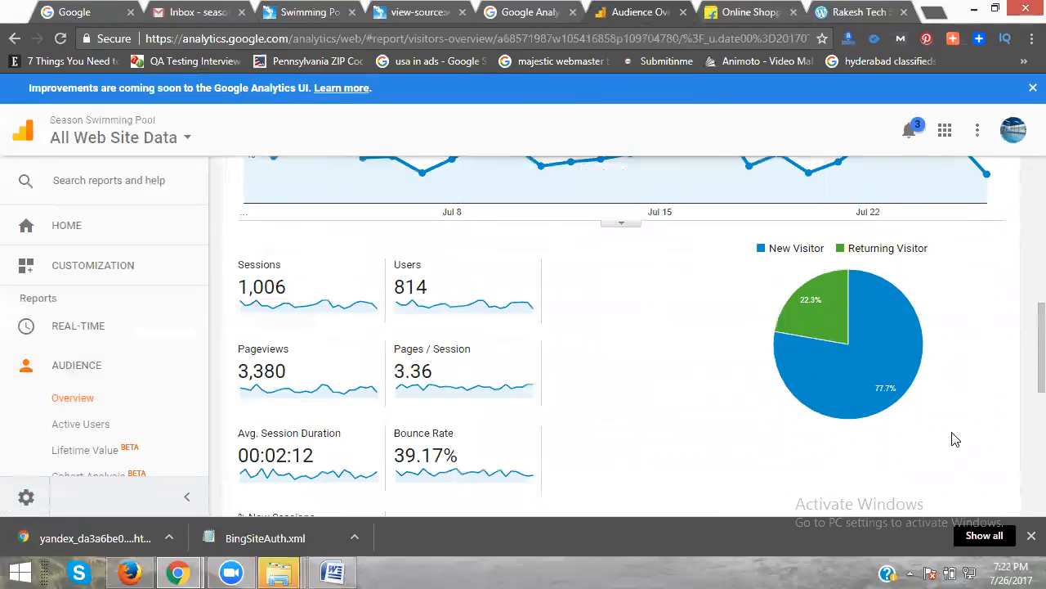
{"action": "key", "text": "alt+Tab"}
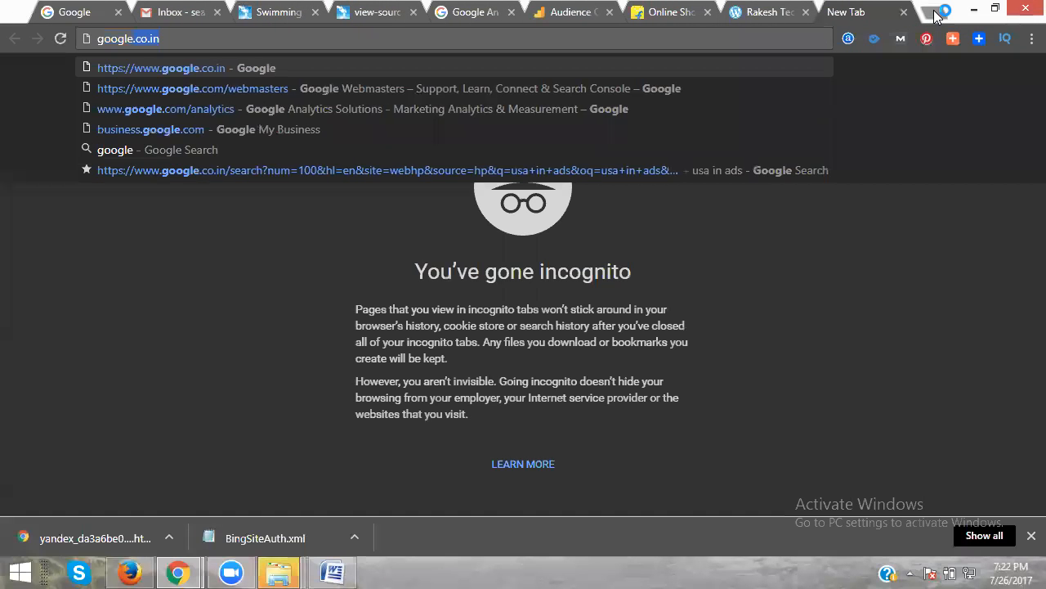
{"action": "type", "text": ".com/"}
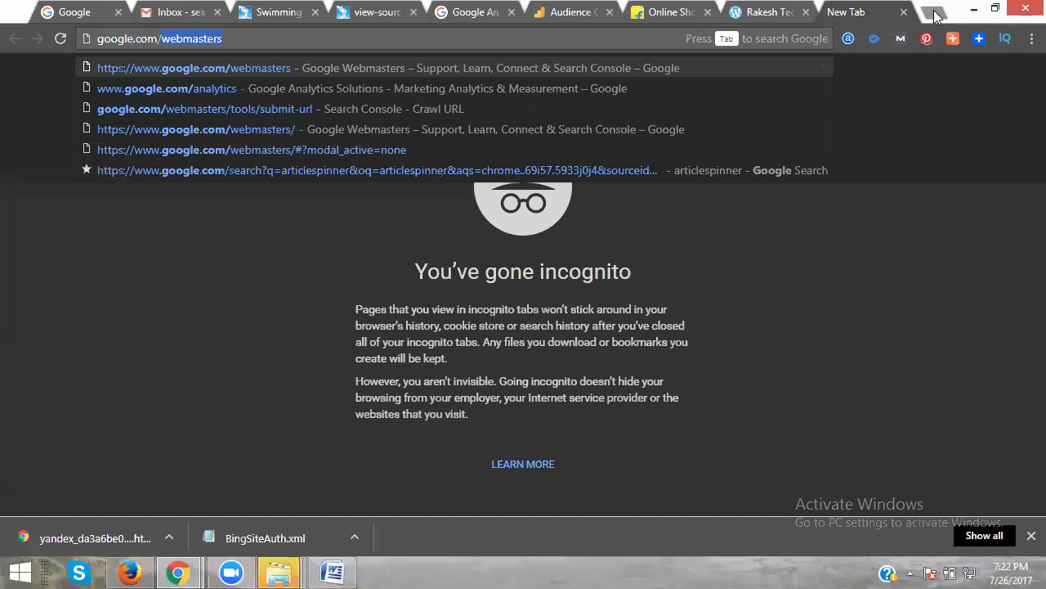
{"action": "type", "text": "we"}
- Go to google.com/webmasters in incognito and sign in as the second account
{"action": "key", "text": "Return"}
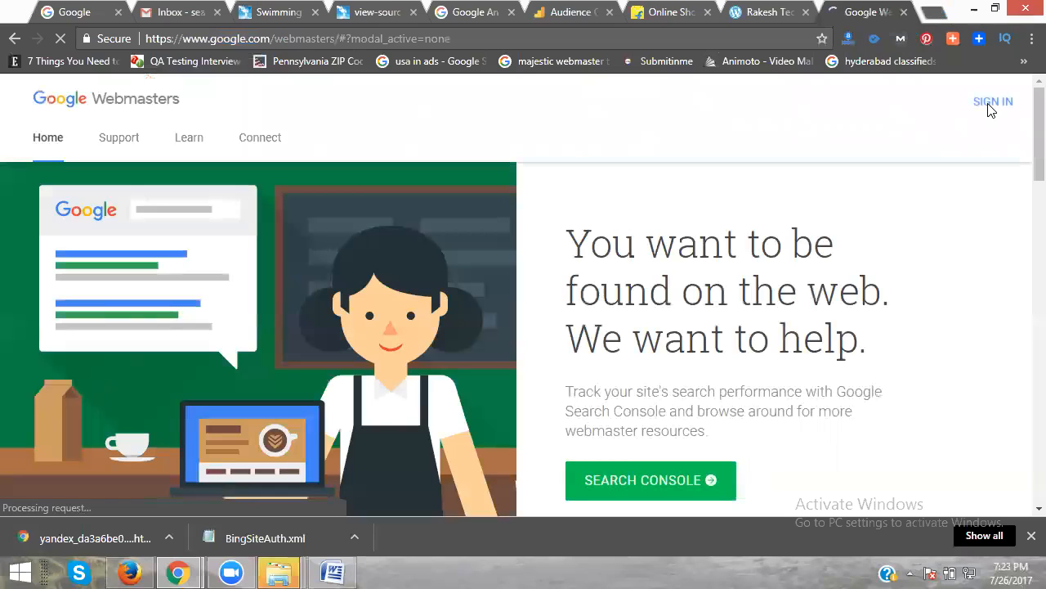
{"action": "left_click", "coordinate": [988, 104]}
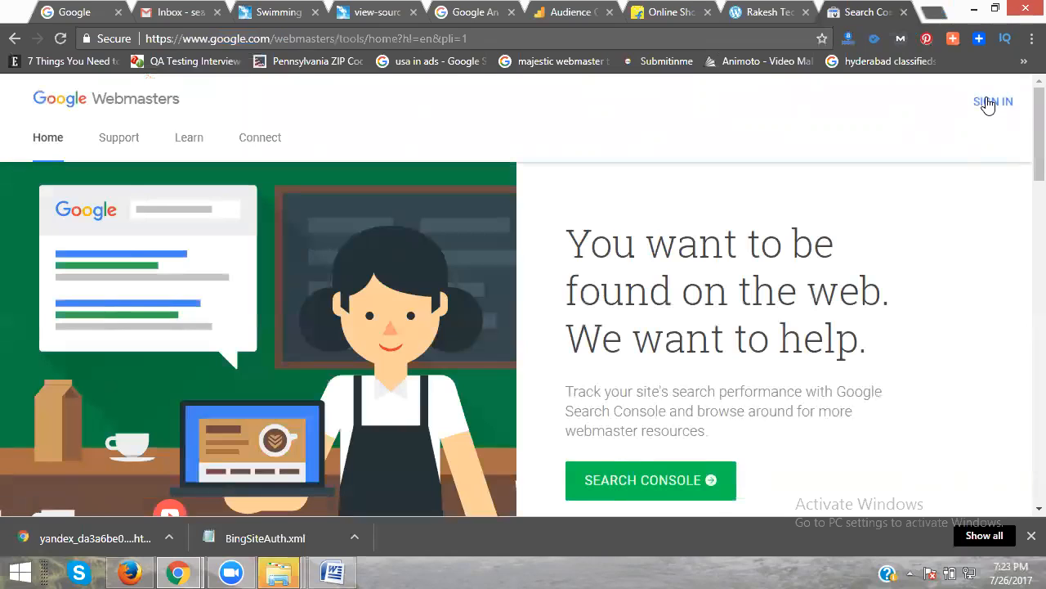
{"action": "left_click", "coordinate": [987, 104]}
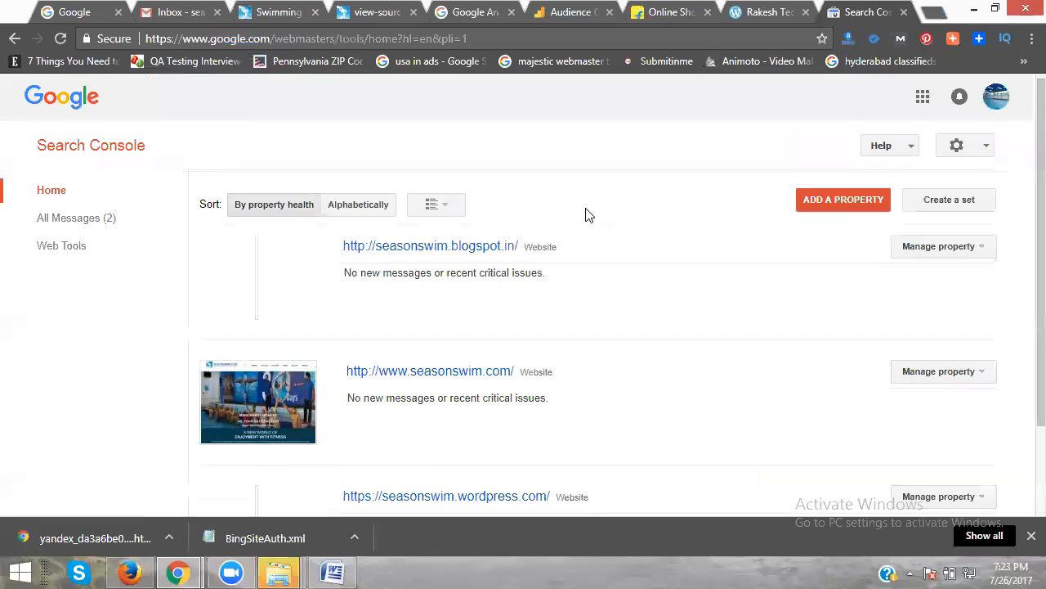
{"action": "scroll", "coordinate": [589, 214], "scroll_direction": "down", "scroll_amount": 3}
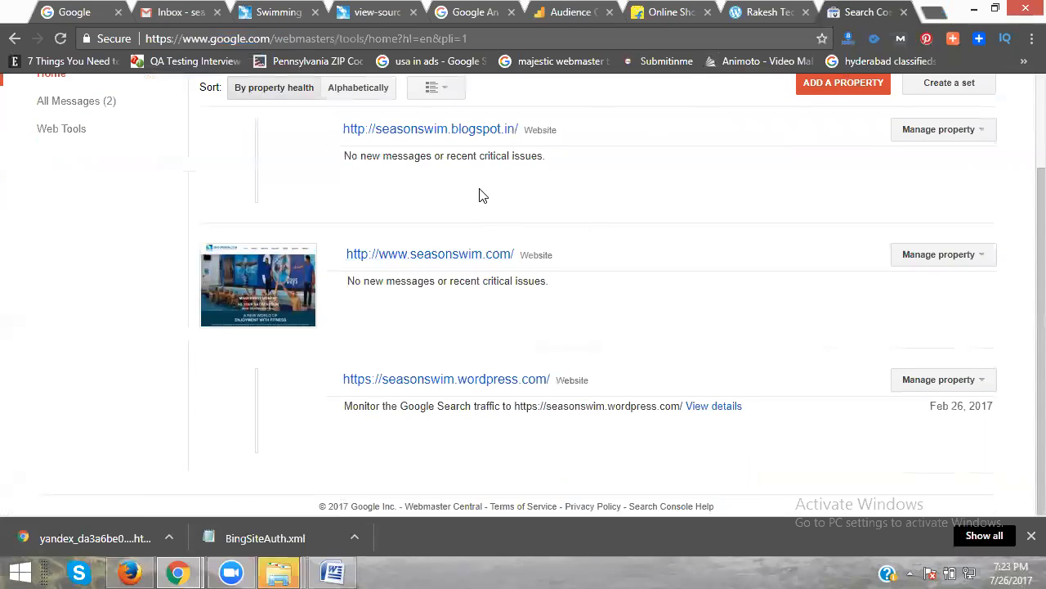
{"action": "scroll", "coordinate": [482, 194], "scroll_direction": "up", "scroll_amount": 3}
{"action": "scroll", "coordinate": [490, 241], "scroll_direction": "down", "scroll_amount": 3}
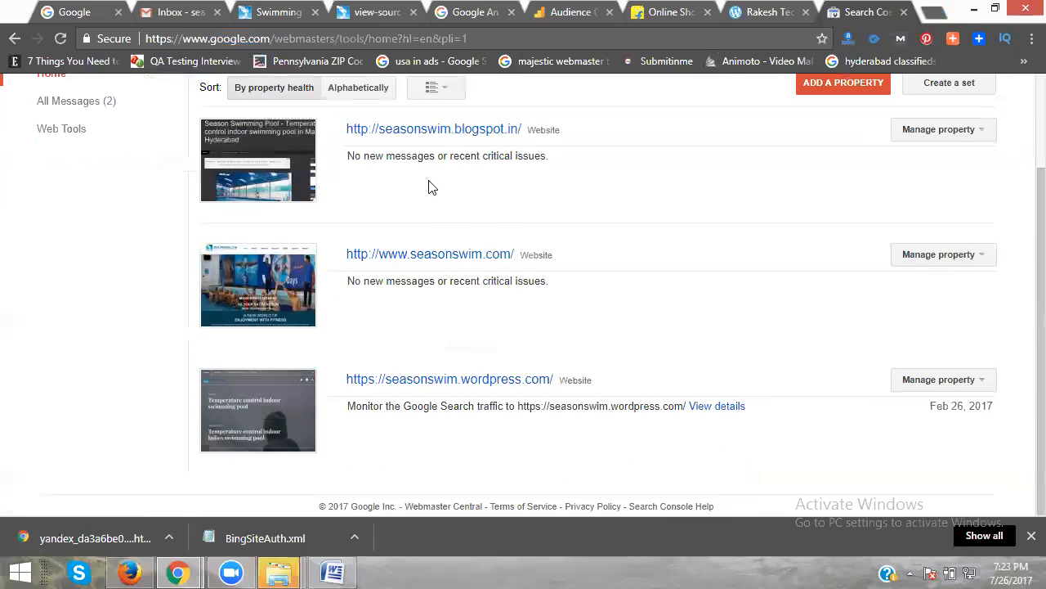
{"action": "scroll", "coordinate": [425, 262], "scroll_direction": "up", "scroll_amount": 3}
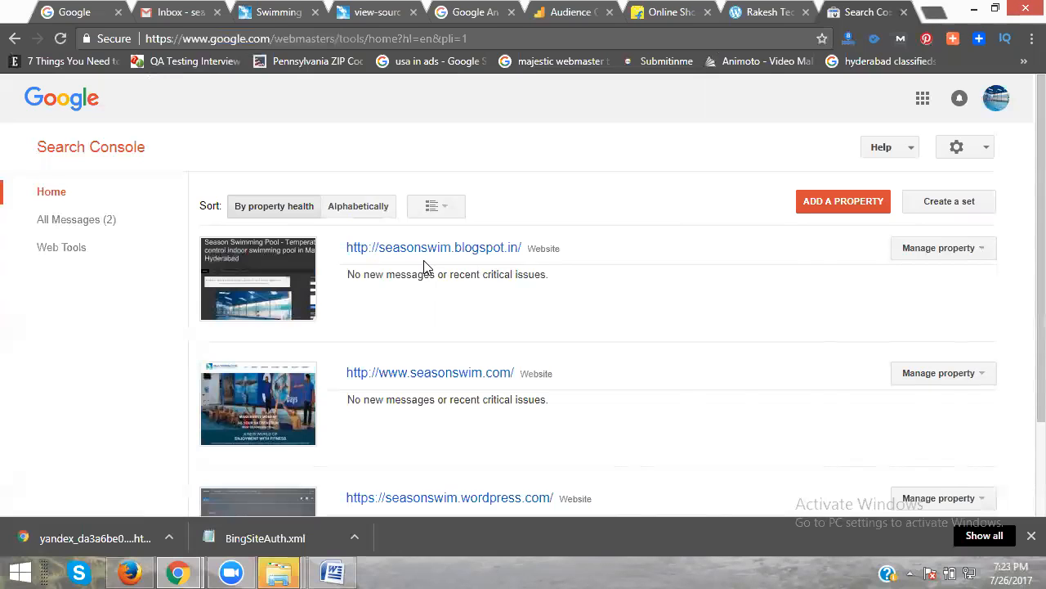
- Copy the second account's email address and switch to the main account's Search Console
{"action": "left_click", "coordinate": [996, 98]}
{"action": "triple_click", "coordinate": [901, 156]}
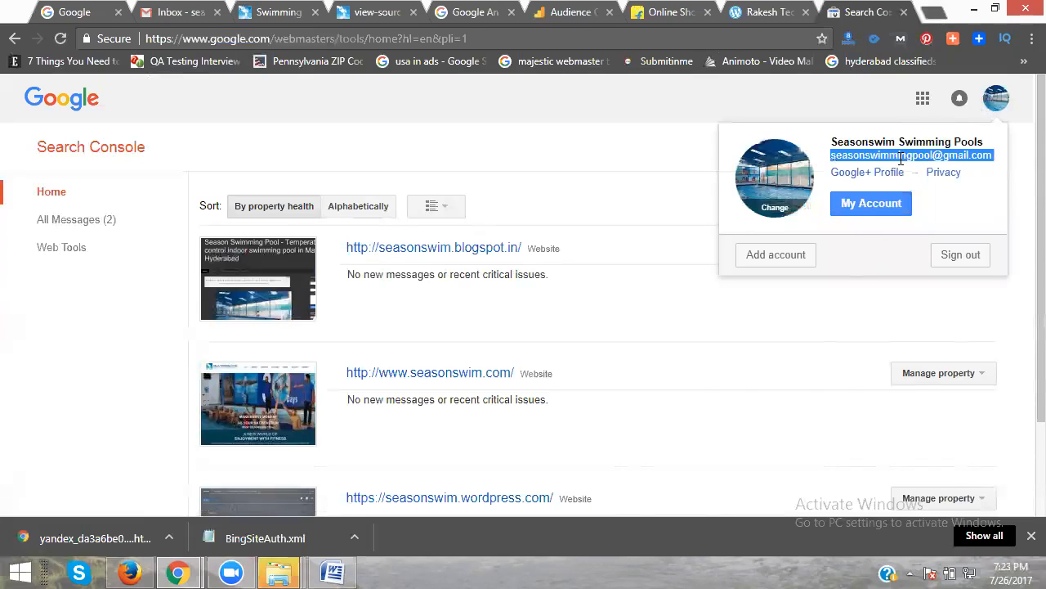
{"action": "right_click", "coordinate": [902, 155]}
{"action": "left_click", "coordinate": [901, 172]}
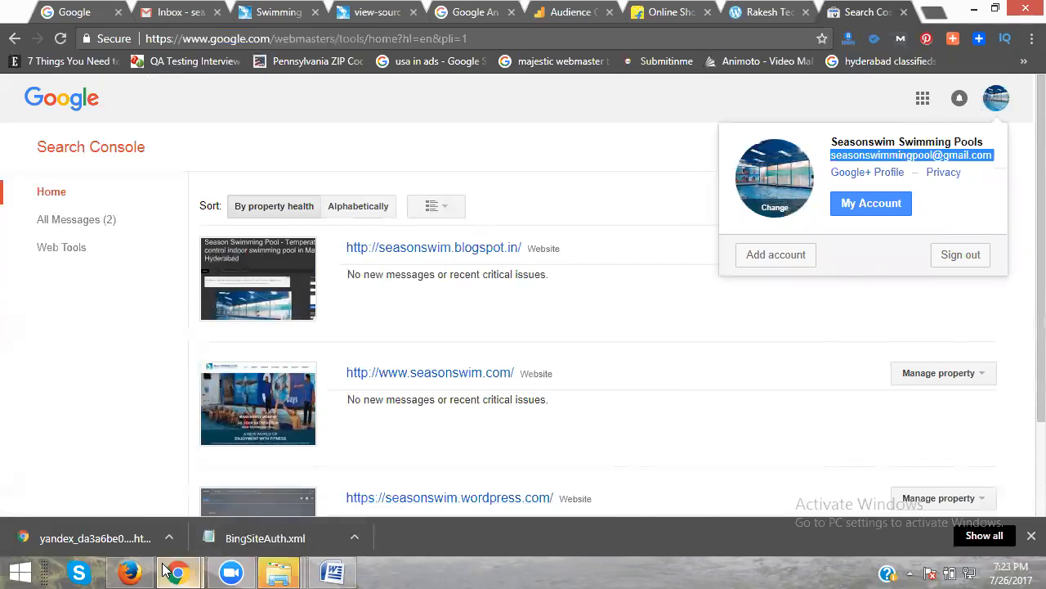
{"action": "mouse_move", "coordinate": [178, 572]}
{"action": "left_click", "coordinate": [104, 495]}
{"action": "left_click", "coordinate": [560, 12]}
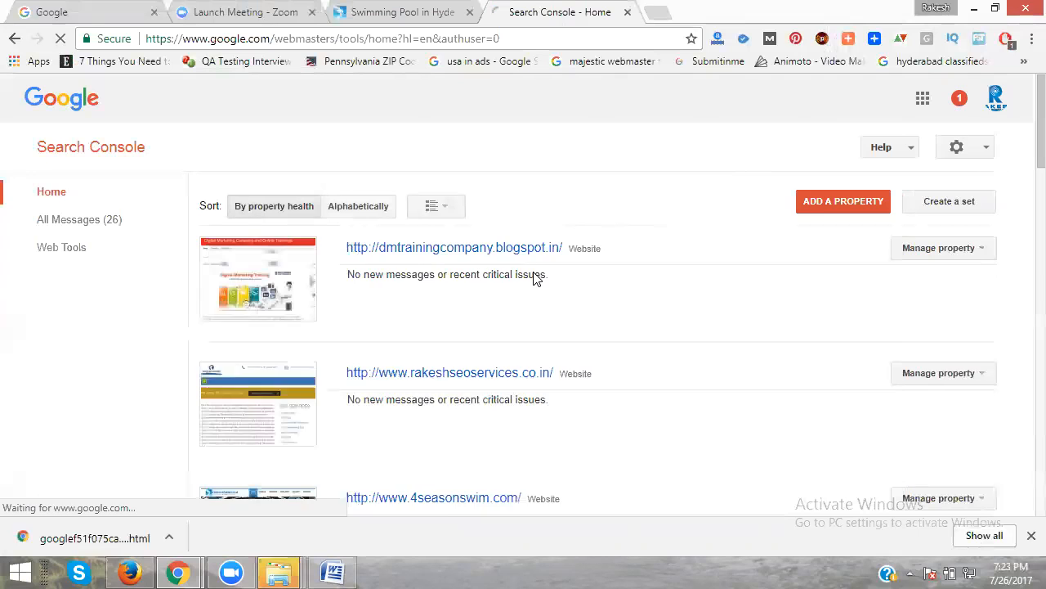
{"action": "scroll", "coordinate": [535, 271], "scroll_direction": "down", "scroll_amount": 2}
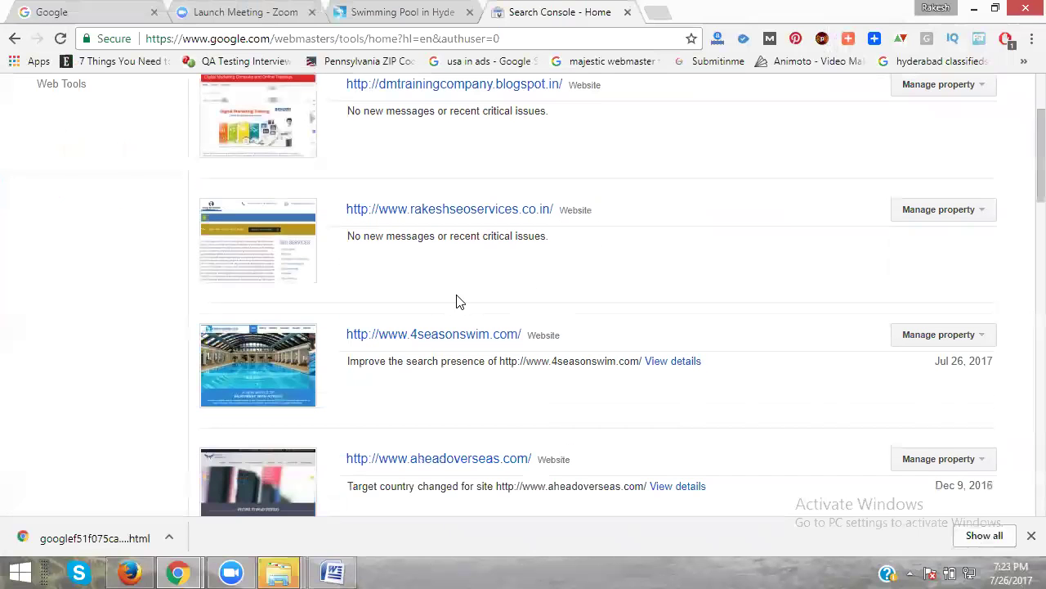
- Go to Users and Property Owners for 4seasonswim.com and start adding a user
{"action": "left_click", "coordinate": [424, 339]}
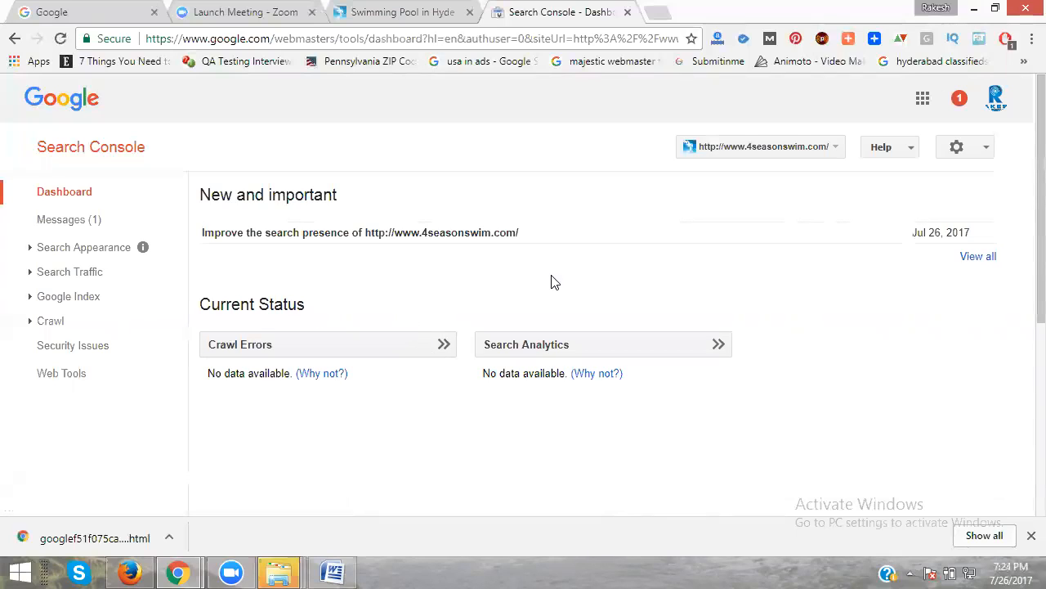
{"action": "left_click", "coordinate": [978, 151]}
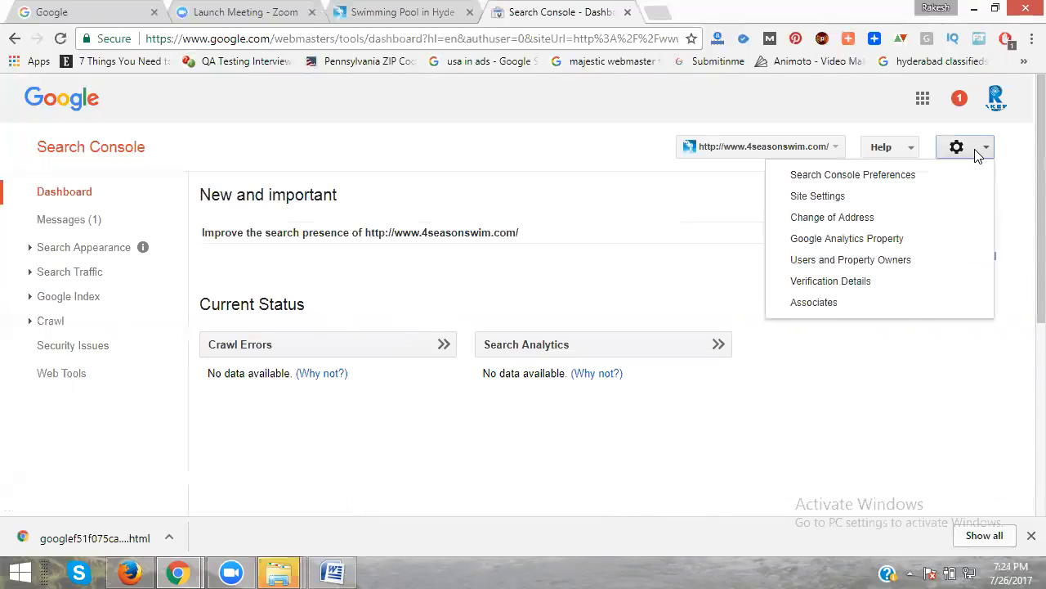
{"action": "left_click", "coordinate": [879, 265]}
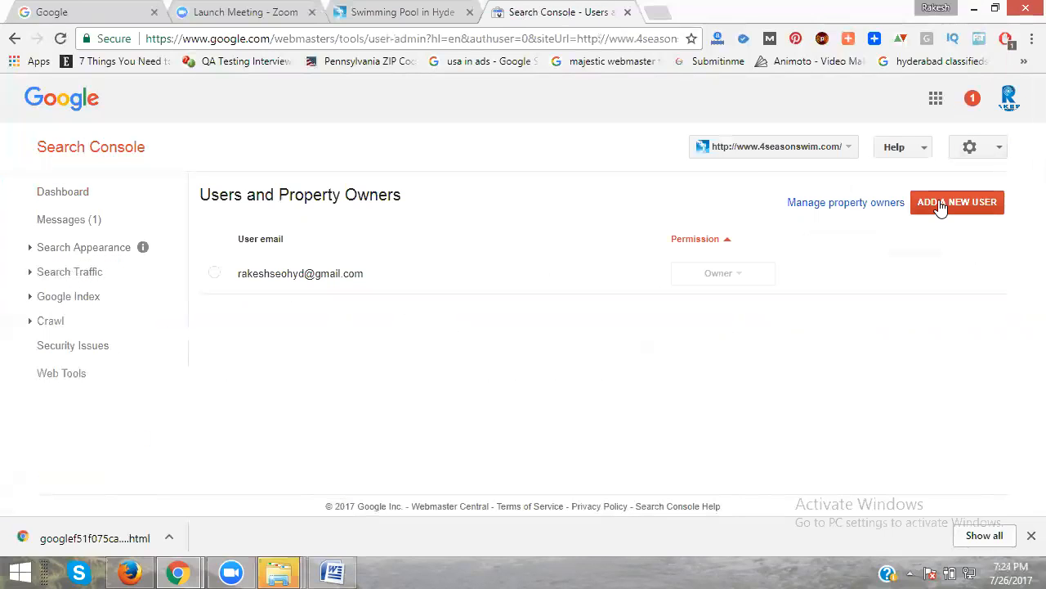
{"action": "left_click", "coordinate": [957, 202]}
- Add the pasted second Gmail address with Full permission and switch windows
{"action": "left_click", "coordinate": [477, 309]}
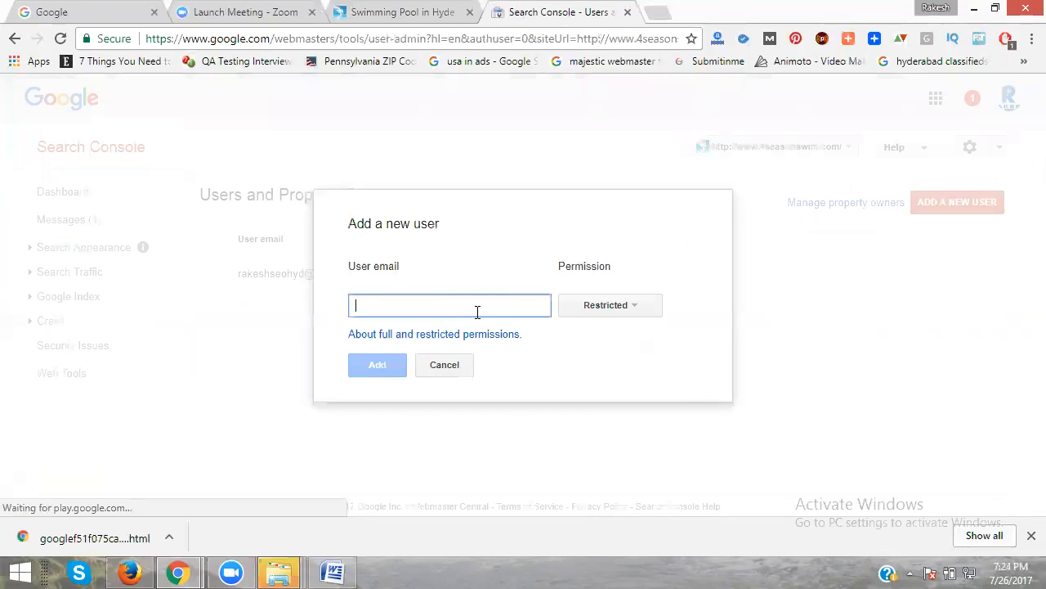
{"action": "key", "text": "ctrl+v"}
{"action": "left_click", "coordinate": [597, 305]}
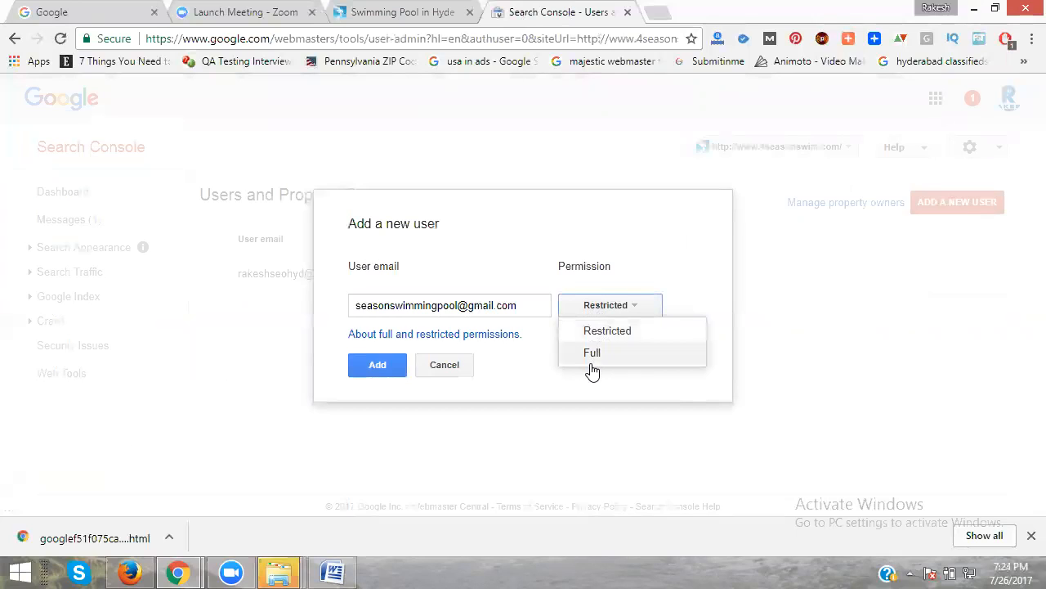
{"action": "left_click", "coordinate": [592, 352]}
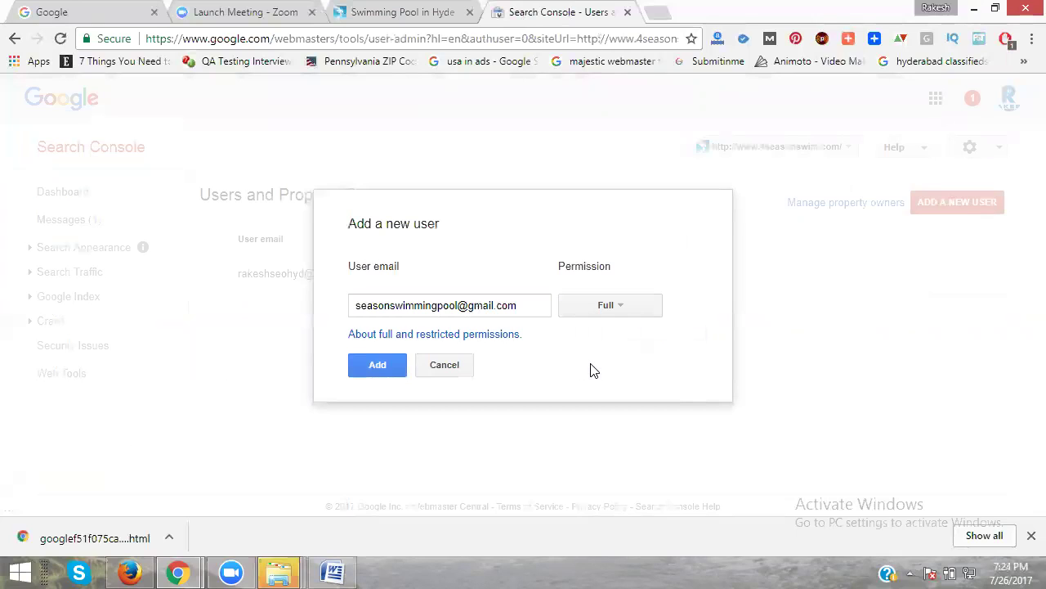
{"action": "left_click", "coordinate": [397, 368]}
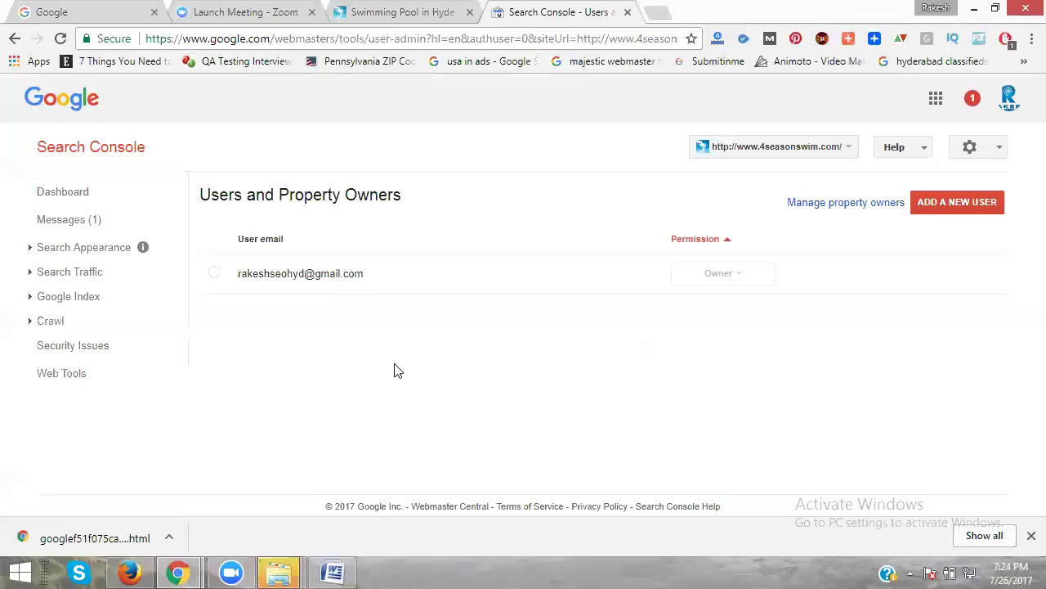
{"action": "left_click", "coordinate": [178, 572]}
- Reload the second account's property list and reach the 4seasonswim.com dashboard and its settings
{"action": "left_click", "coordinate": [269, 489]}
{"action": "scroll", "coordinate": [392, 344], "scroll_direction": "down", "scroll_amount": 3}
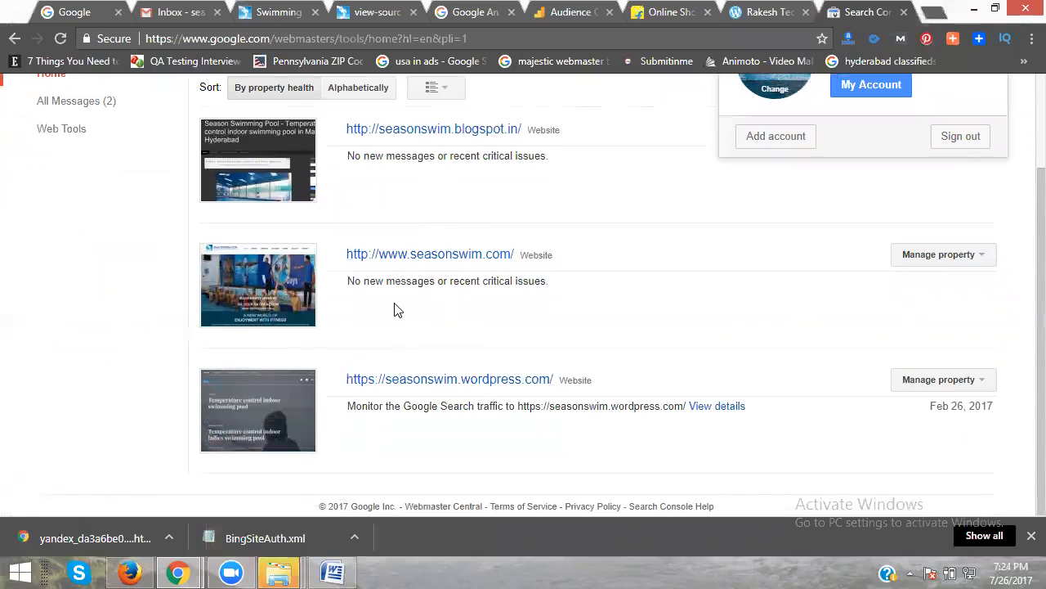
{"action": "left_click", "coordinate": [60, 38]}
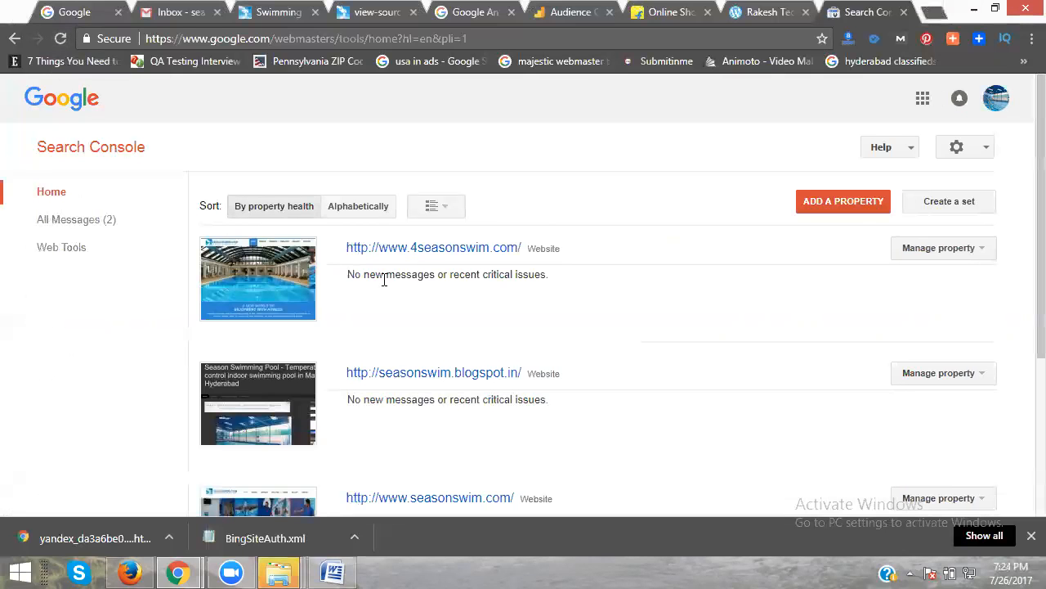
{"action": "scroll", "coordinate": [385, 282], "scroll_direction": "down", "scroll_amount": 3}
{"action": "scroll", "coordinate": [385, 296], "scroll_direction": "up", "scroll_amount": 5}
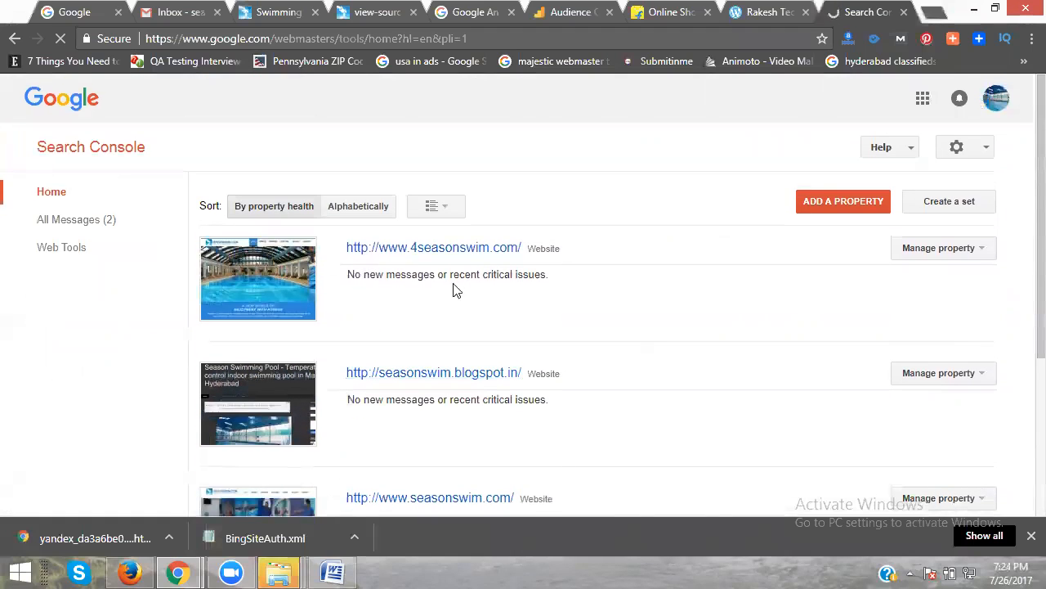
{"action": "left_click", "coordinate": [462, 253]}
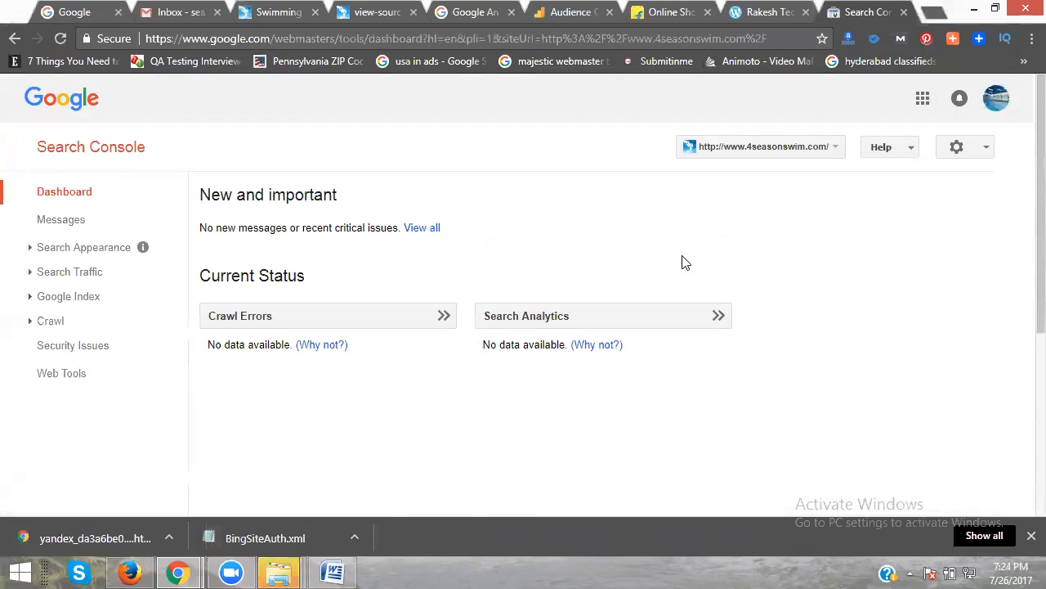
{"action": "left_click", "coordinate": [985, 151]}
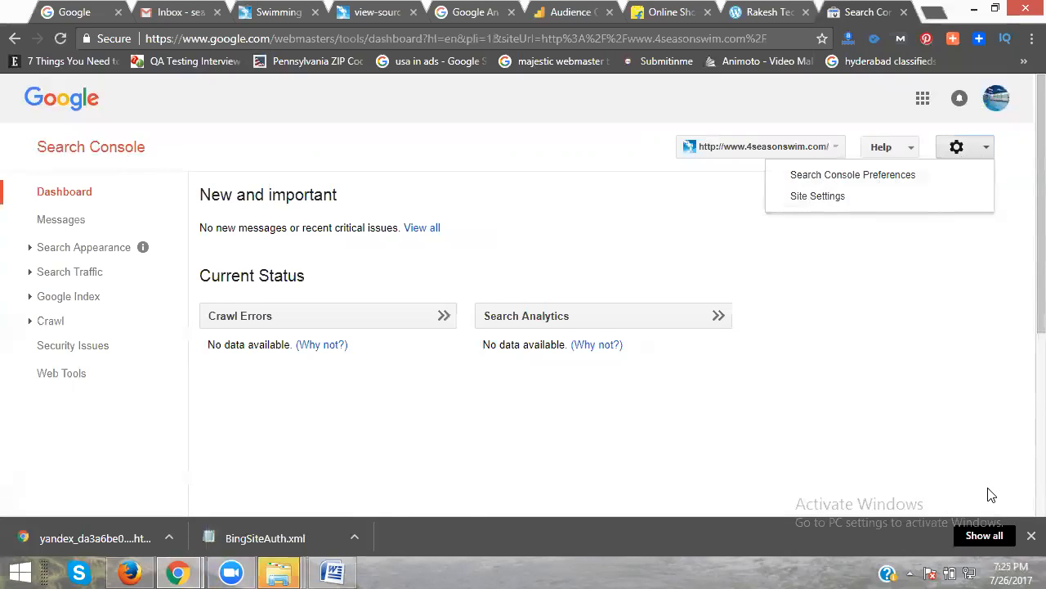
{"action": "key", "text": "alt+Tab"}
- Switch between Search Console windows and open the 4seasonswim.com dashboard settings options
{"action": "left_click", "coordinate": [178, 572]}
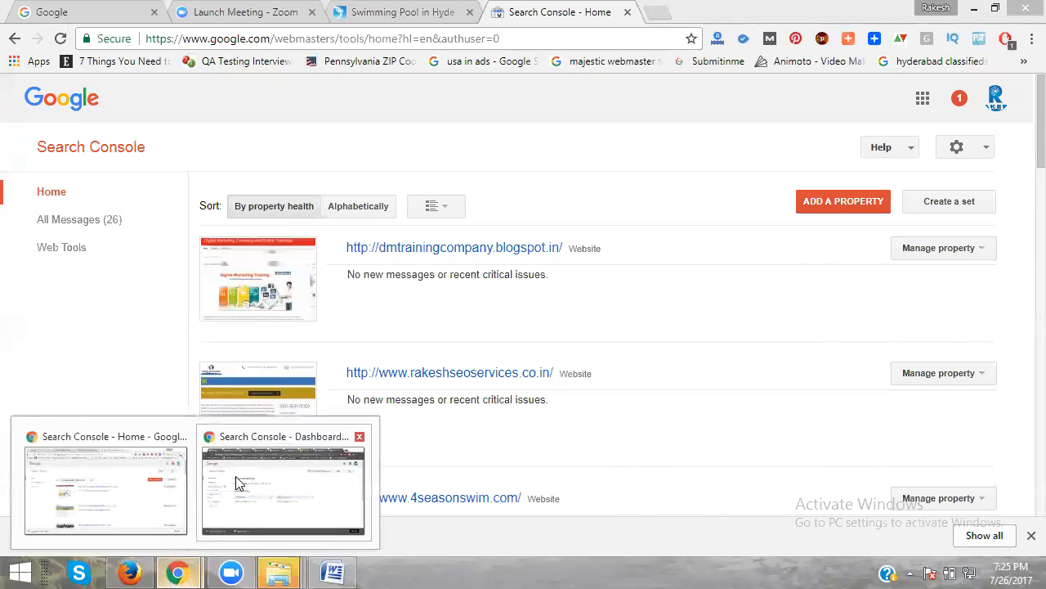
{"action": "left_click", "coordinate": [239, 483]}
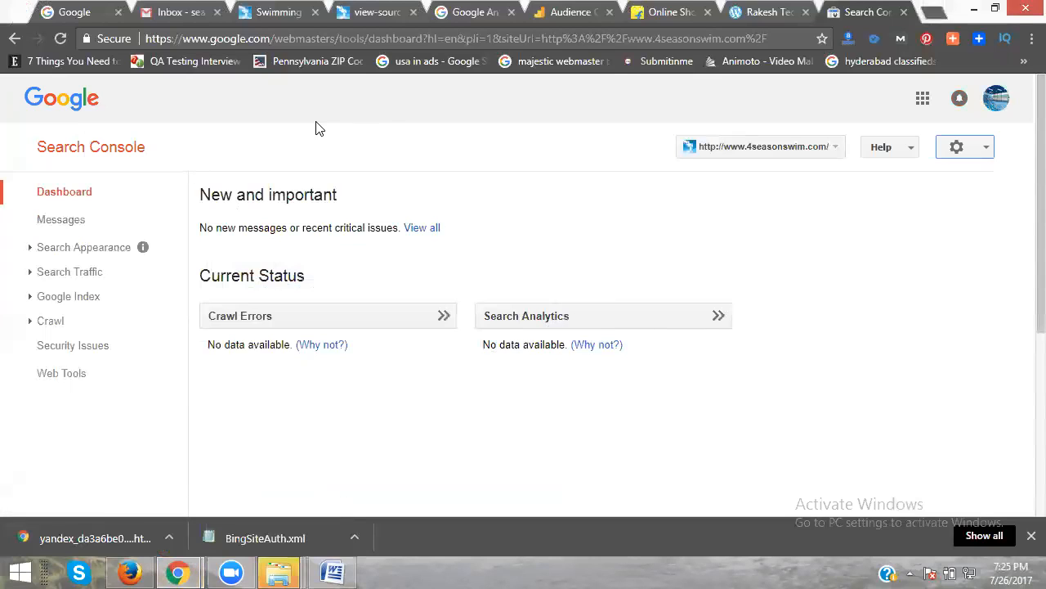
{"action": "left_click", "coordinate": [956, 146]}
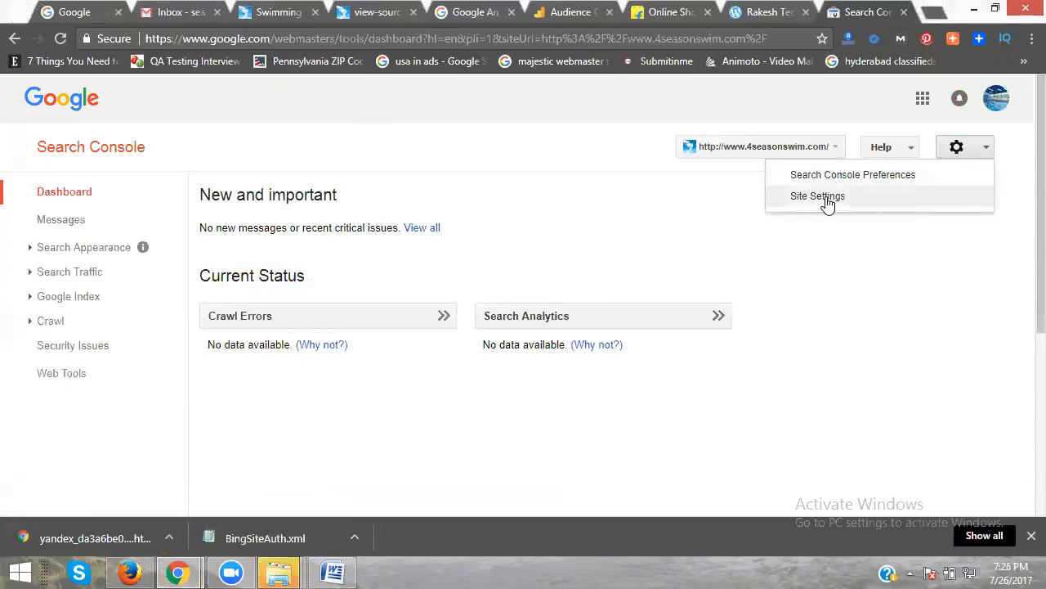
{"action": "left_click", "coordinate": [178, 573]}
{"action": "left_click", "coordinate": [106, 486]}
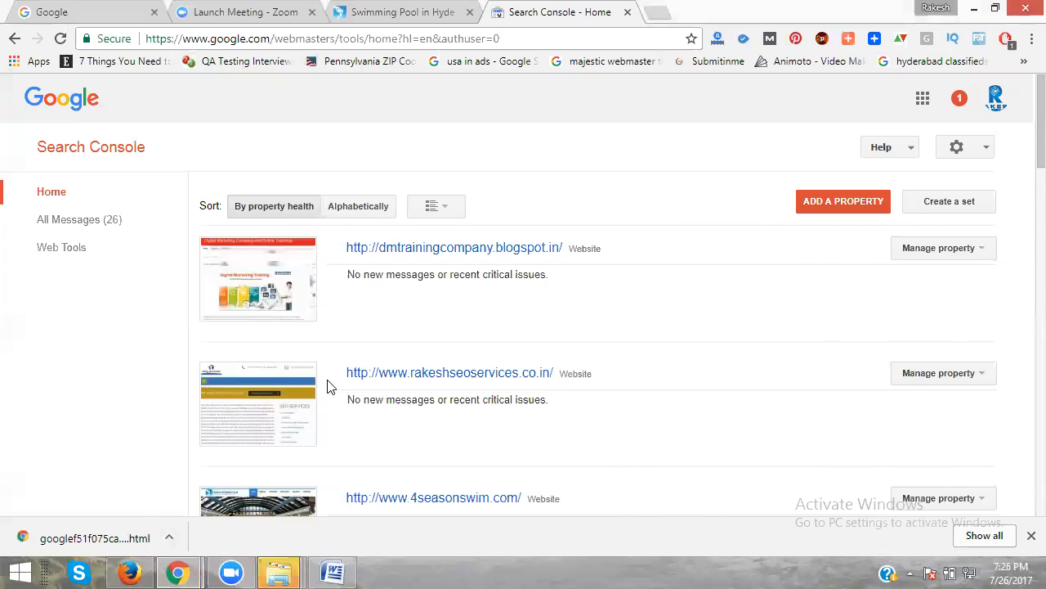
{"action": "scroll", "coordinate": [332, 384], "scroll_direction": "down", "scroll_amount": 3}
{"action": "left_click", "coordinate": [457, 255]}
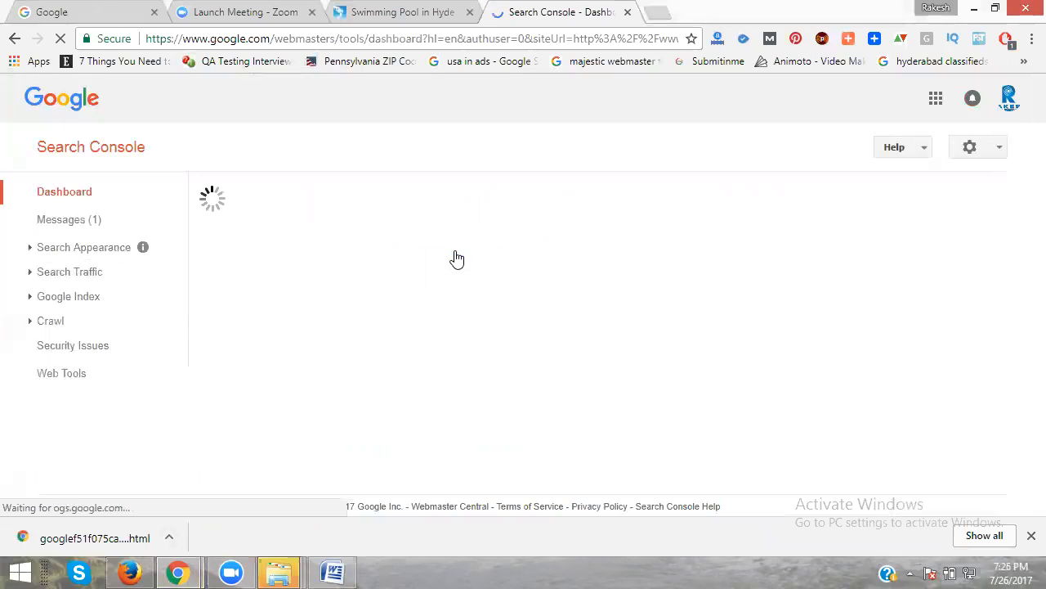
{"action": "left_click", "coordinate": [970, 147]}
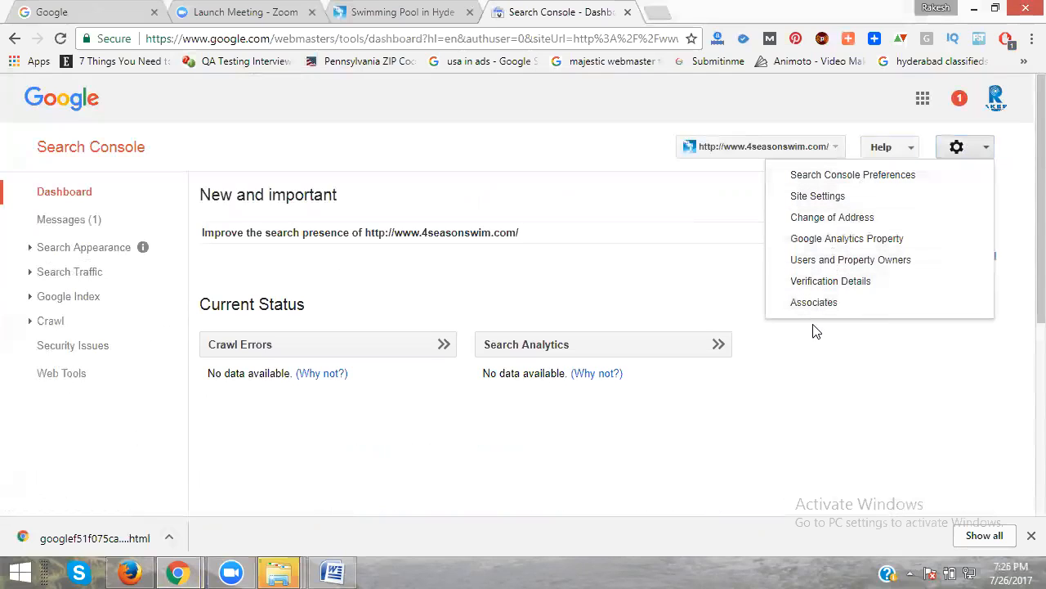
{"action": "left_click", "coordinate": [801, 218]}
- Copy the second Gmail account's email address and return to the Search Console dashboard
{"action": "left_click", "coordinate": [254, 503]}
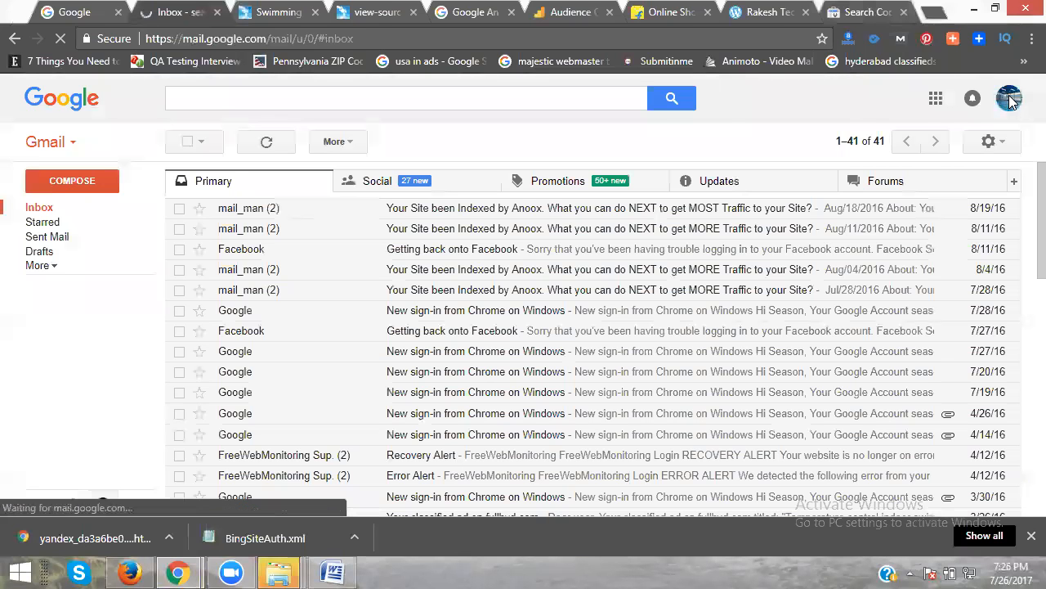
{"action": "left_click", "coordinate": [1009, 100]}
{"action": "triple_click", "coordinate": [930, 158]}
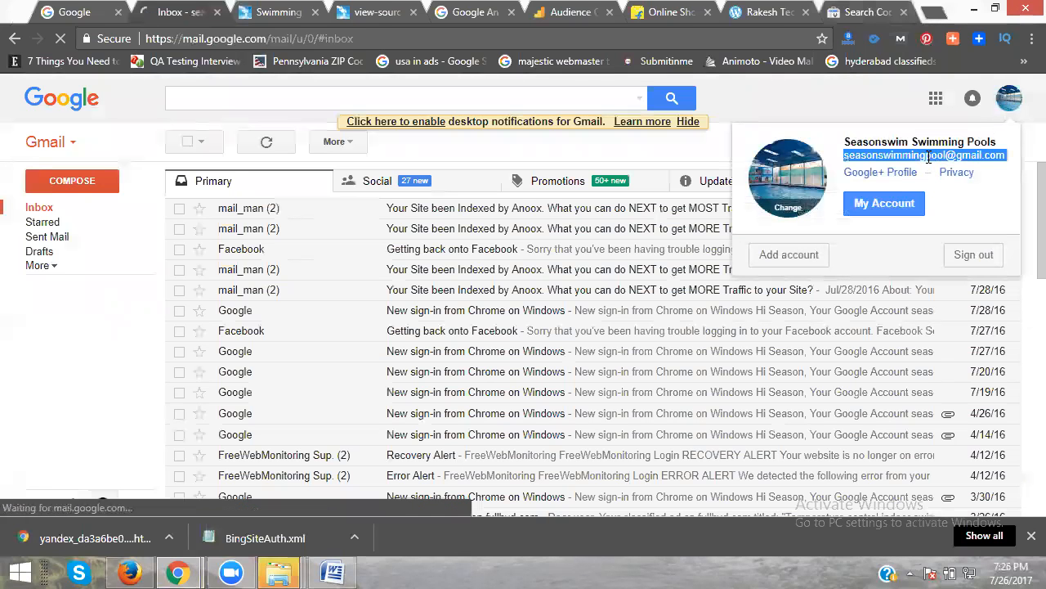
{"action": "right_click", "coordinate": [930, 159]}
{"action": "left_click", "coordinate": [931, 164]}
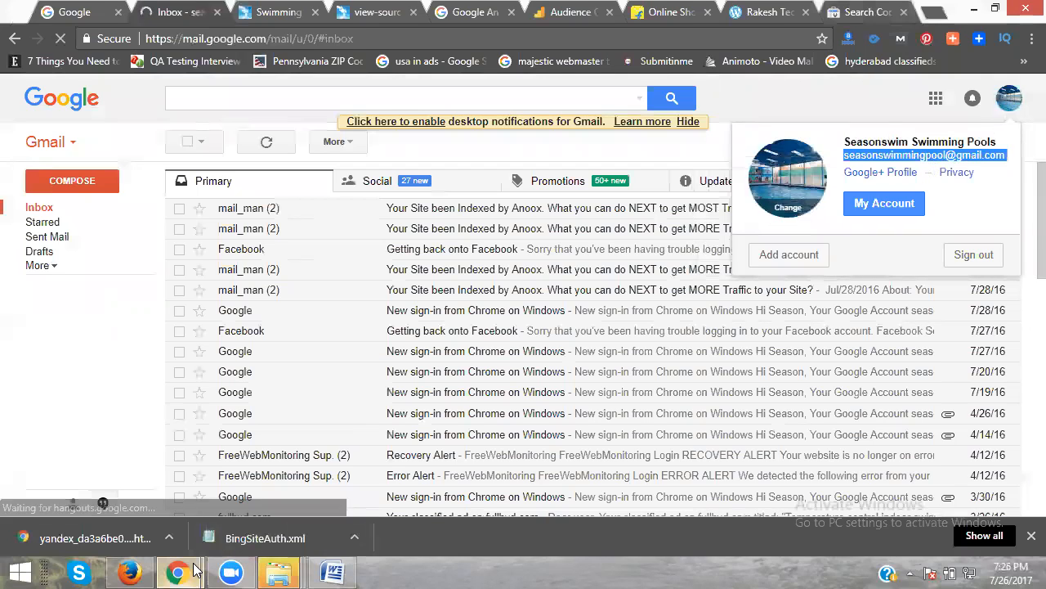
{"action": "left_click", "coordinate": [178, 572]}
{"action": "left_click", "coordinate": [98, 482]}
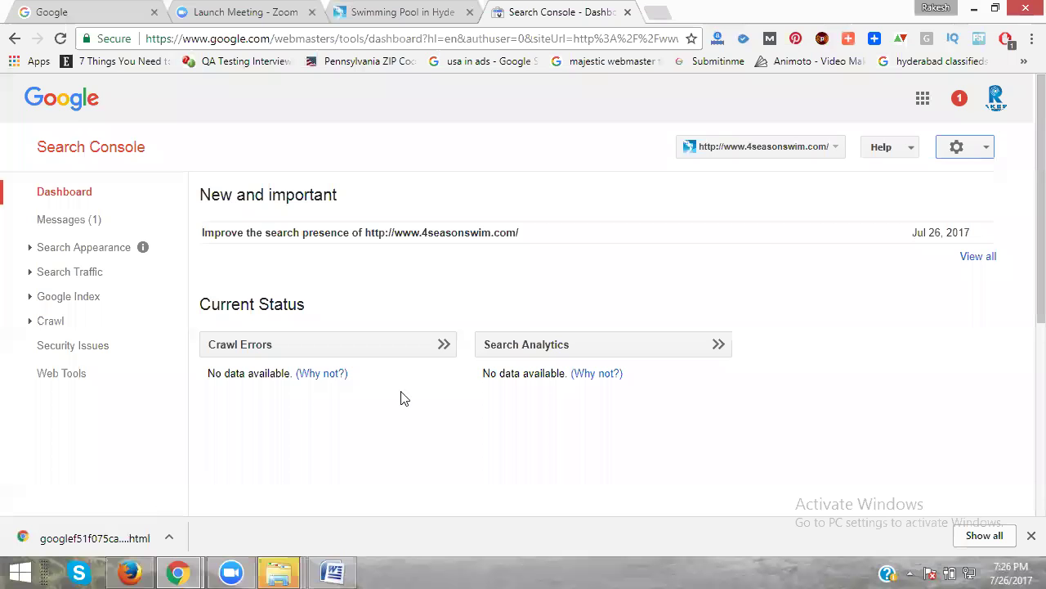
- Add the pasted second Gmail address as an owner in Verification Details, then switch to Gmail
{"action": "left_click", "coordinate": [965, 147]}
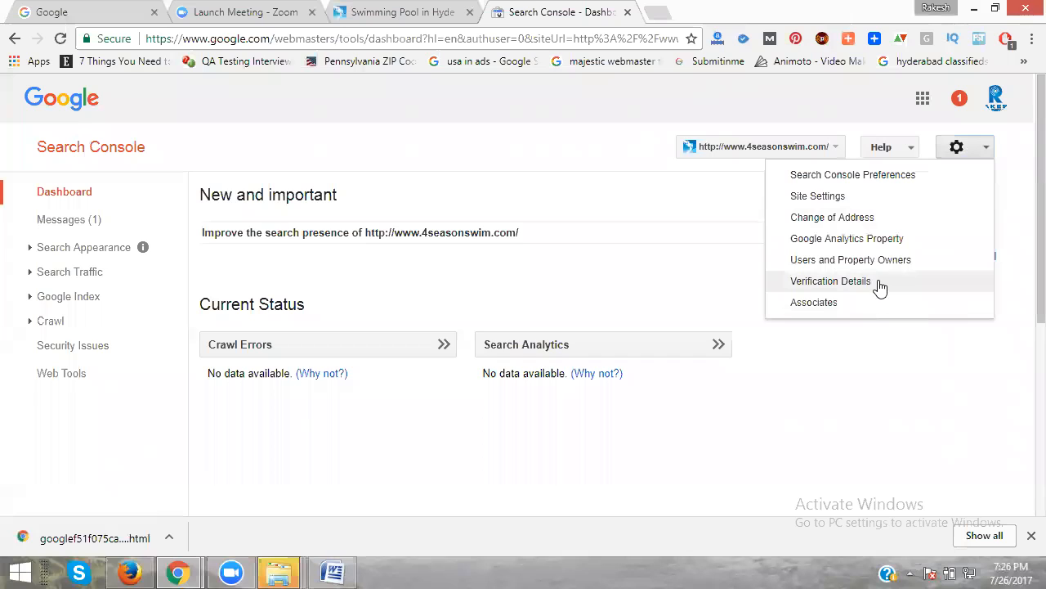
{"action": "left_click", "coordinate": [830, 281]}
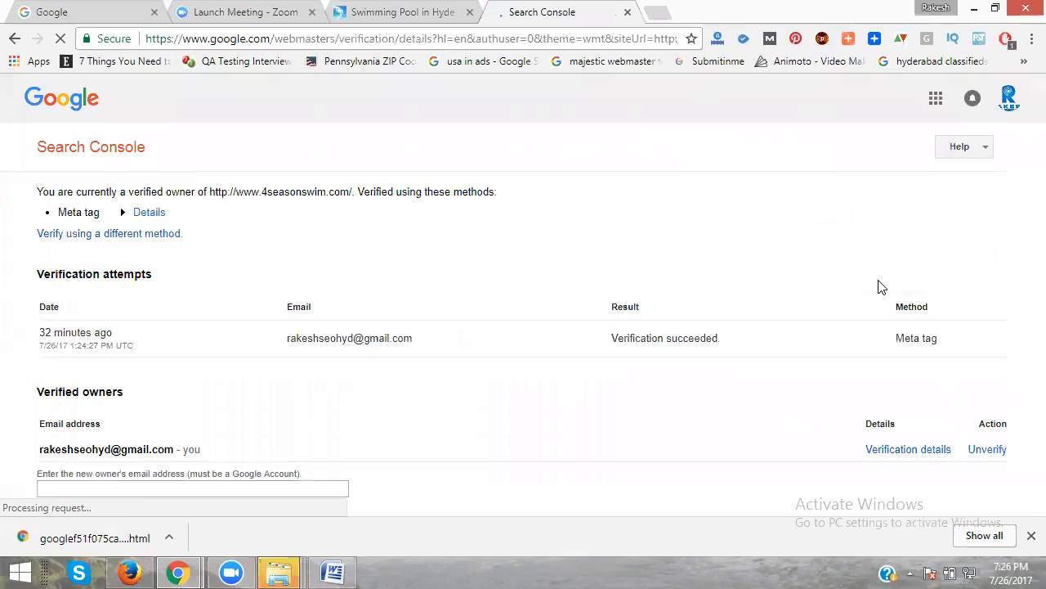
{"action": "scroll", "coordinate": [332, 389], "scroll_direction": "down", "scroll_amount": 1}
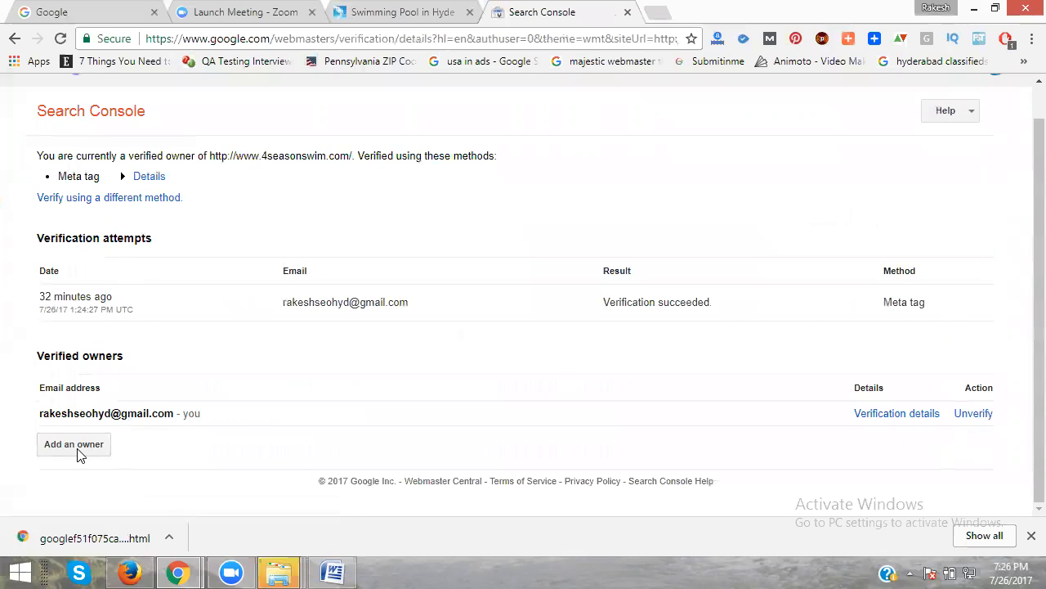
{"action": "left_click", "coordinate": [73, 444]}
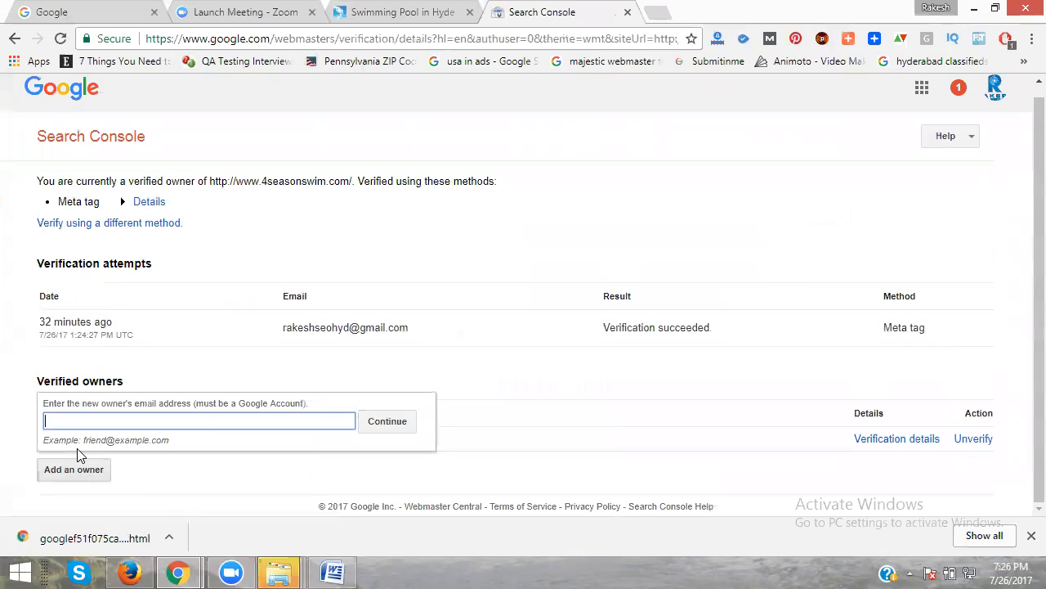
{"action": "key", "text": "ctrl+v"}
{"action": "left_click", "coordinate": [393, 424]}
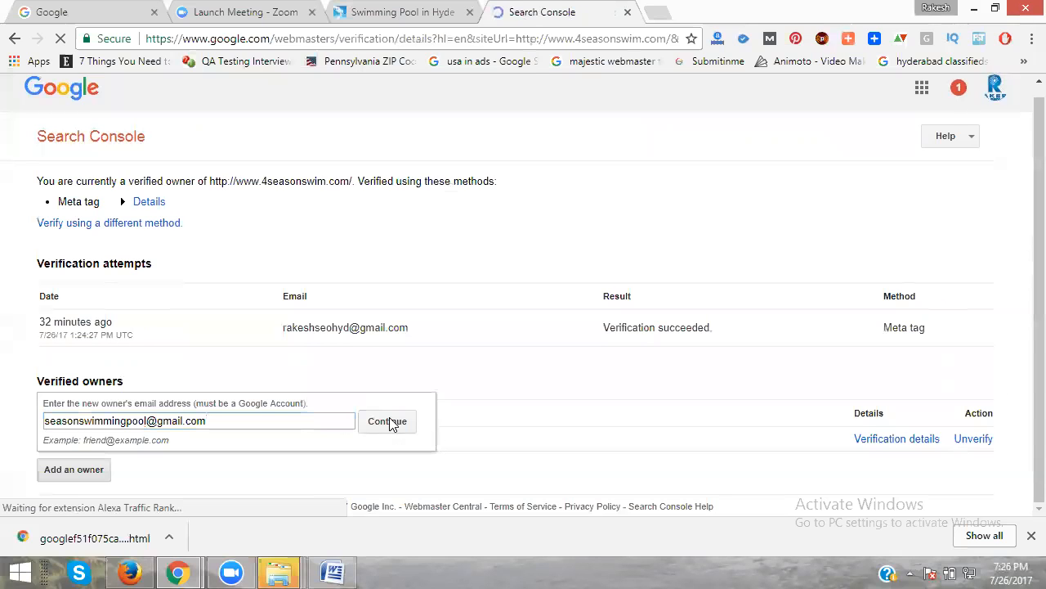
{"action": "left_click", "coordinate": [178, 571]}
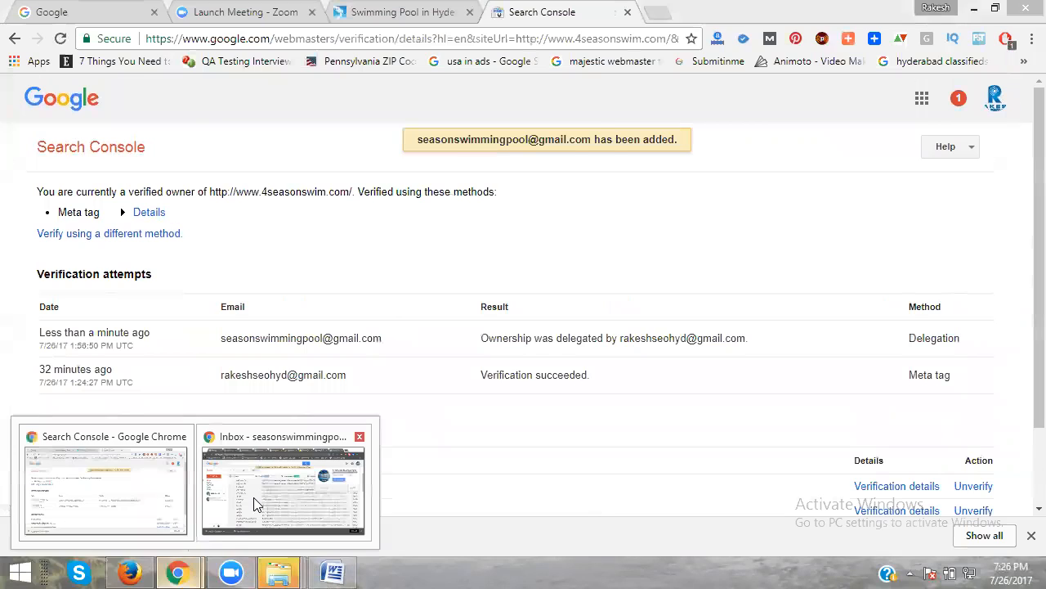
{"action": "left_click", "coordinate": [278, 483]}
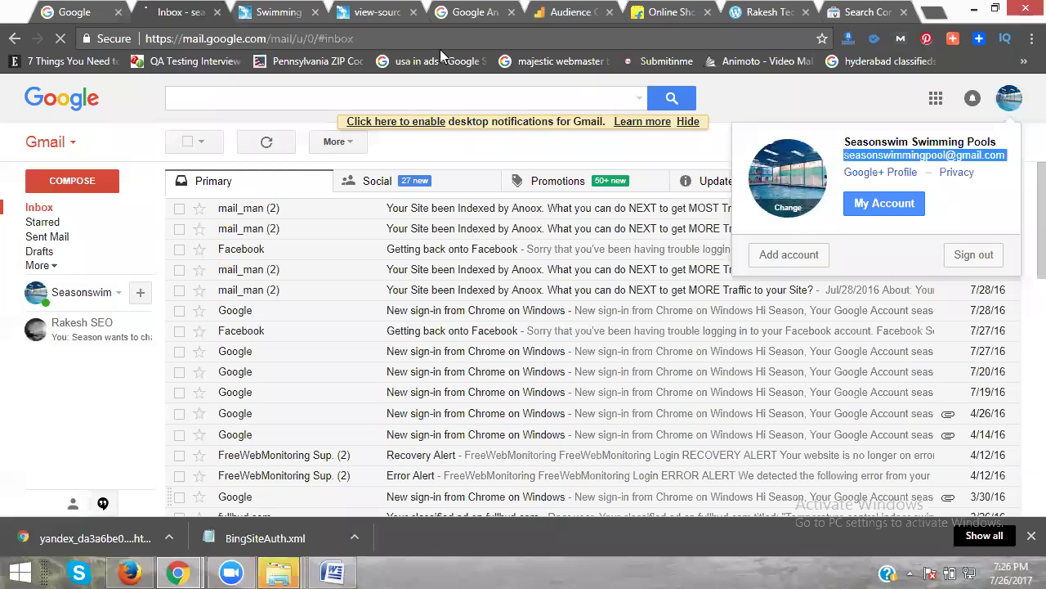
- Reload Search Console and reach 4seasonswim.com's Google Analytics Property linking page
{"action": "left_click", "coordinate": [856, 11]}
{"action": "left_click", "coordinate": [58, 39]}
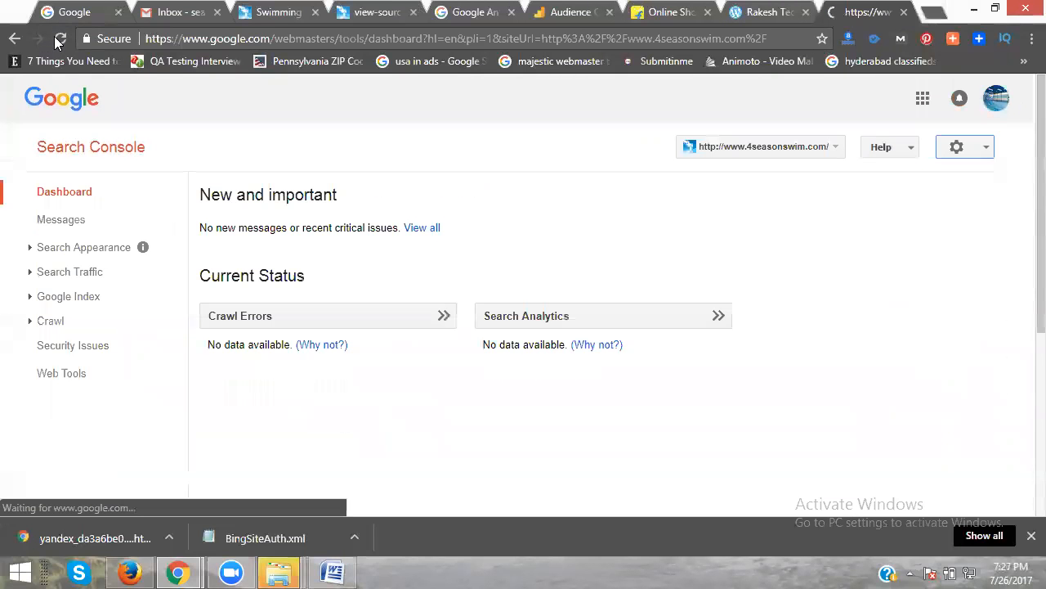
{"action": "left_click", "coordinate": [85, 152]}
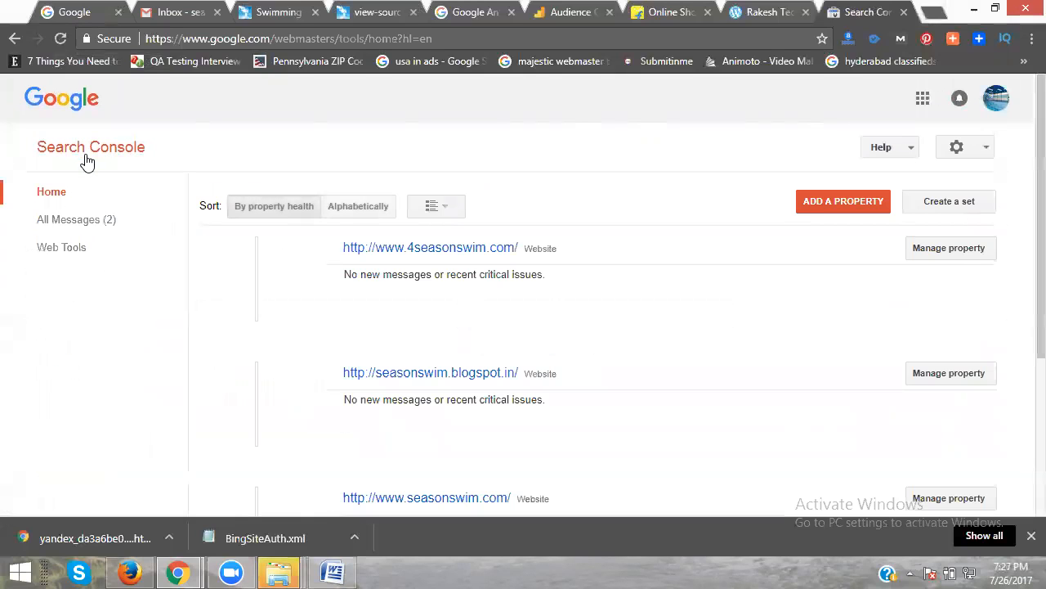
{"action": "left_click", "coordinate": [392, 250]}
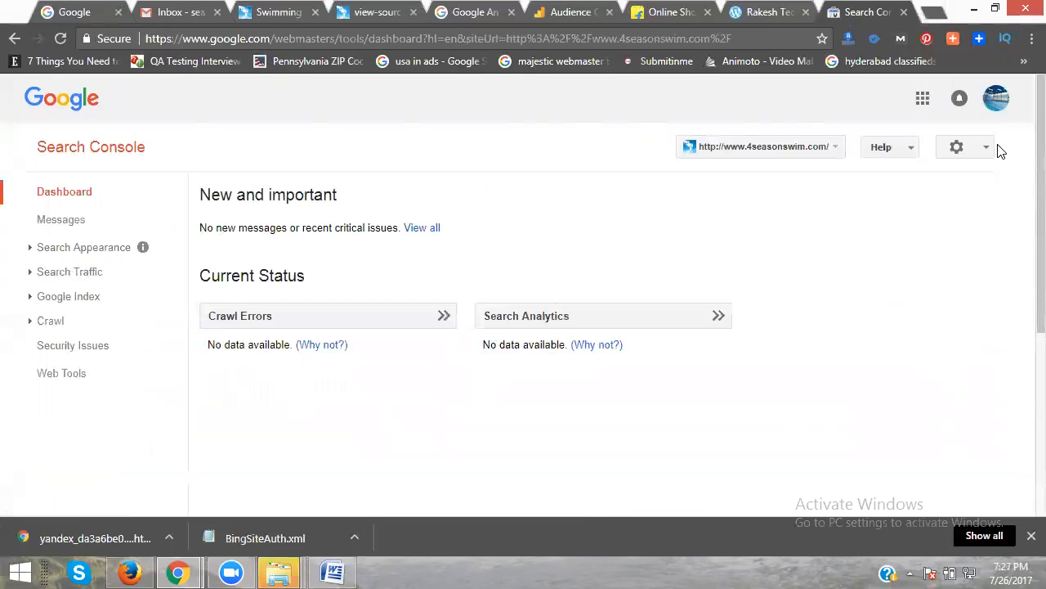
{"action": "left_click", "coordinate": [965, 147]}
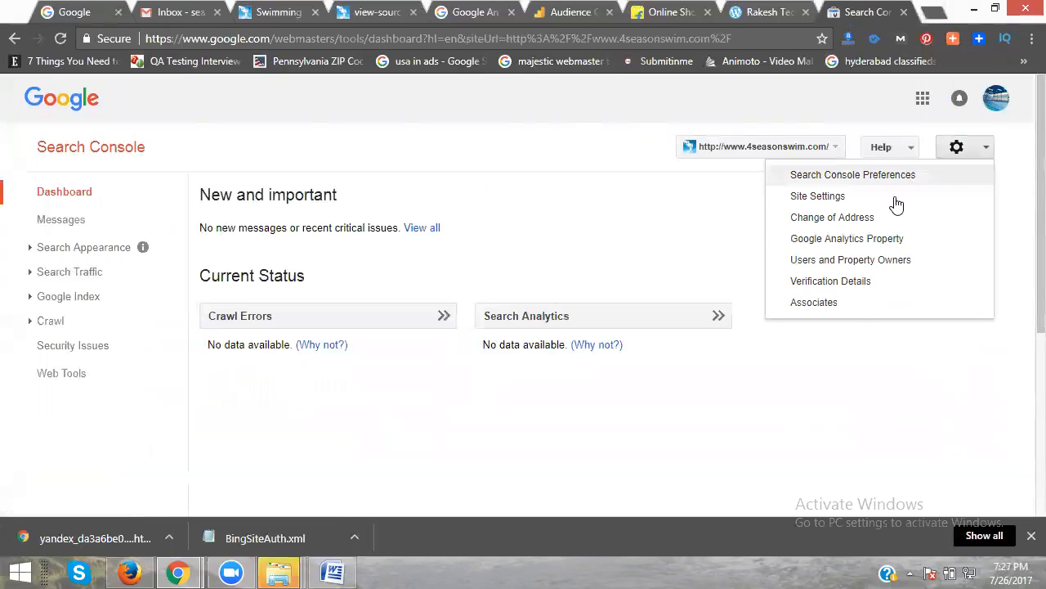
{"action": "left_click", "coordinate": [842, 242]}
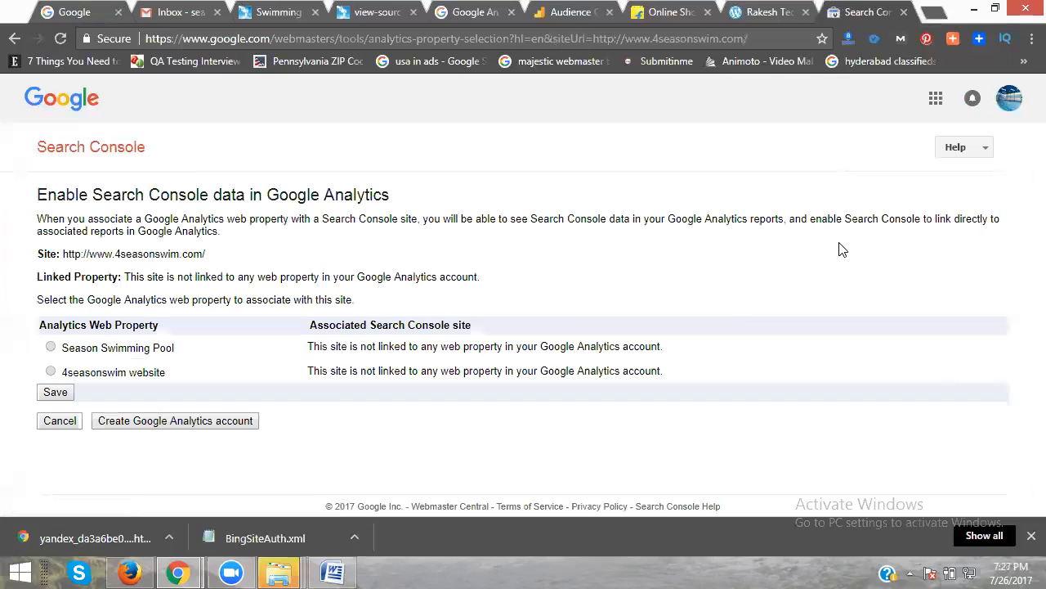
- Associate 4seasonswim.com with the '4seasonswim website' Analytics property and confirm
{"action": "left_click", "coordinate": [51, 373]}
{"action": "left_click", "coordinate": [56, 392]}
{"action": "left_click", "coordinate": [178, 325]}
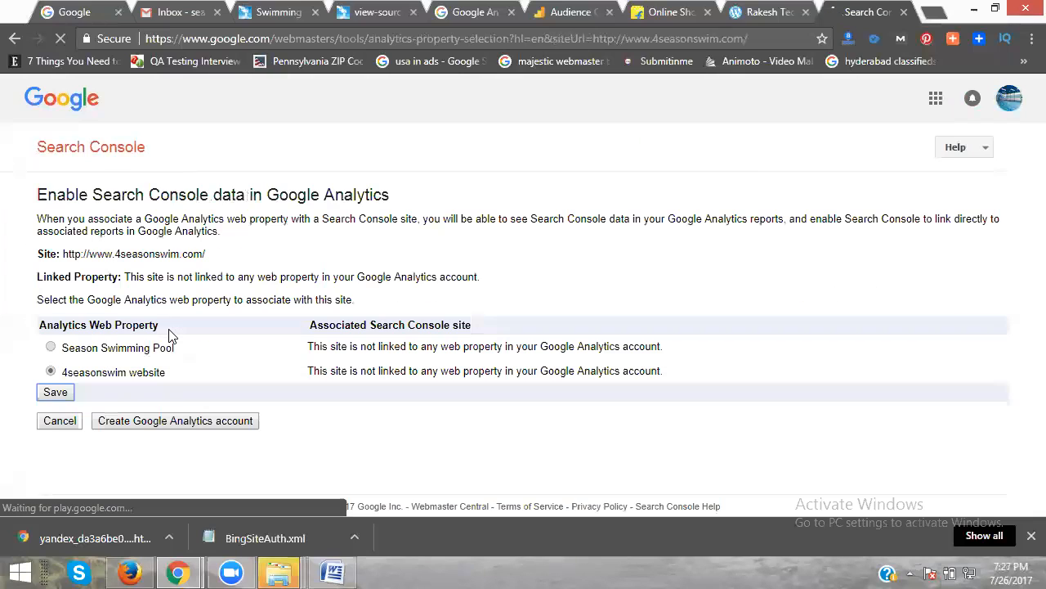